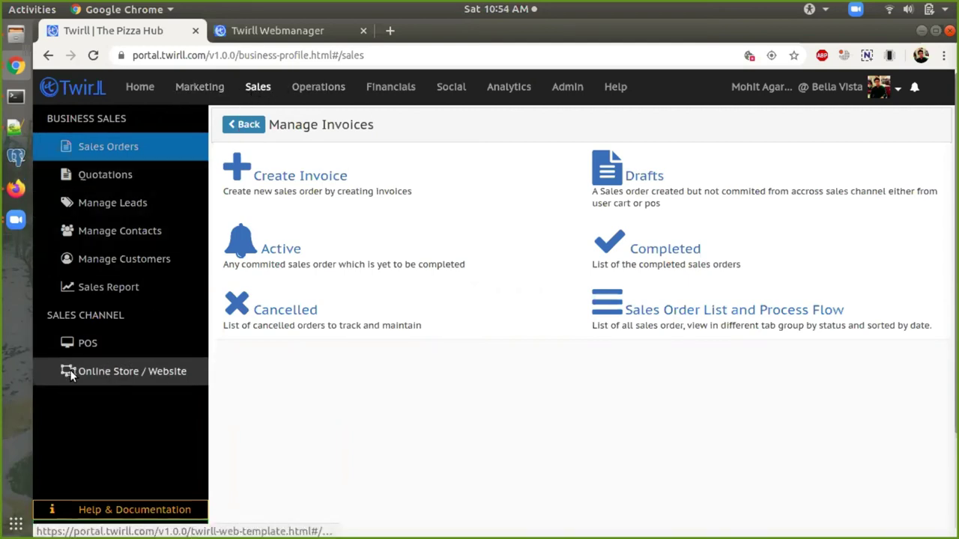
Open the Online Store / Website manager to list the existing applications.
left_click(159, 372)
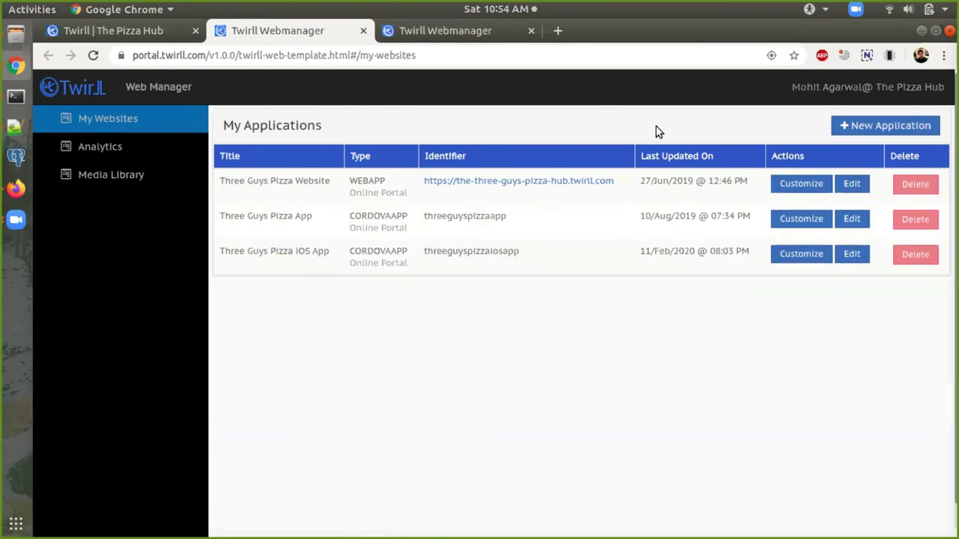
Start a new application, pick the Quick Food Restaurant theme and confirm the alert.
left_click(871, 129)
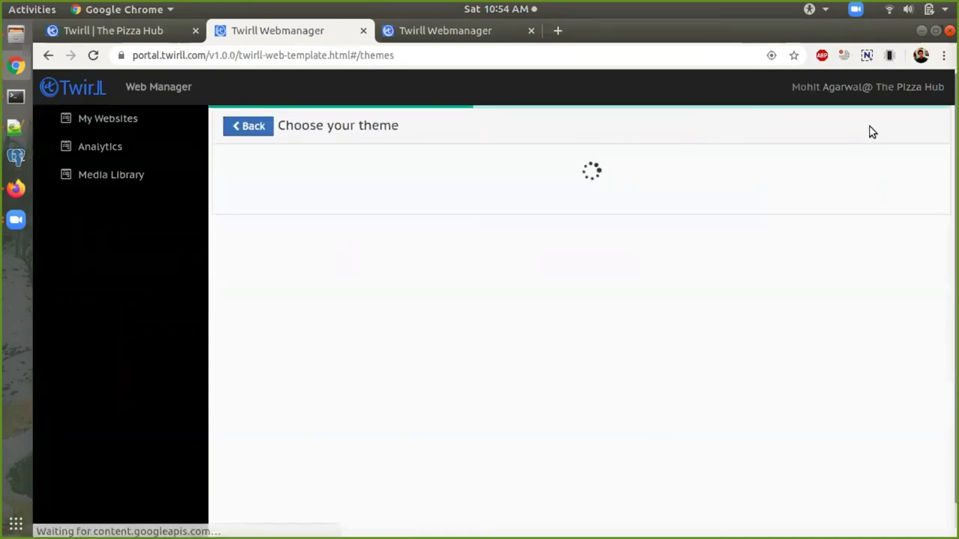
scroll(528, 170, "down", 1)
scroll(528, 170, "up", 1)
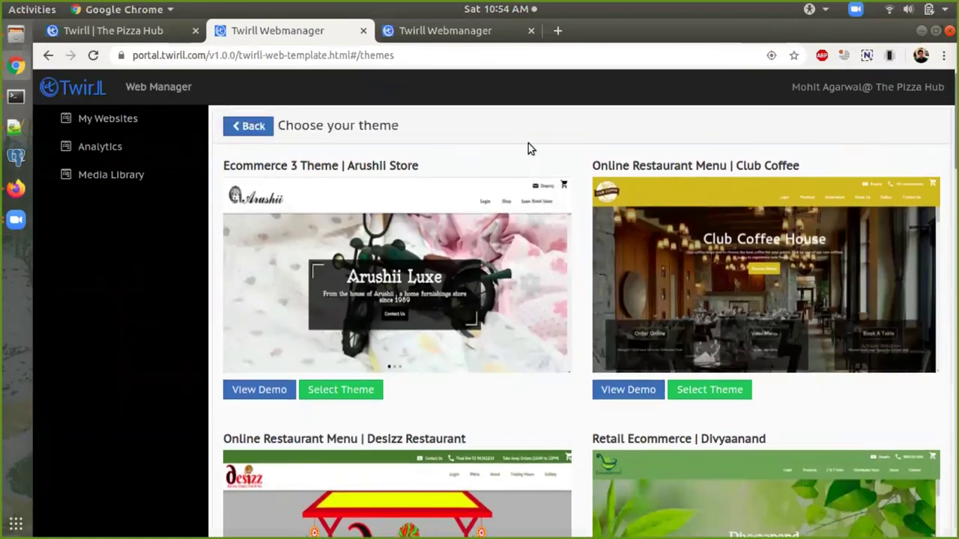
scroll(528, 148, "down", 5)
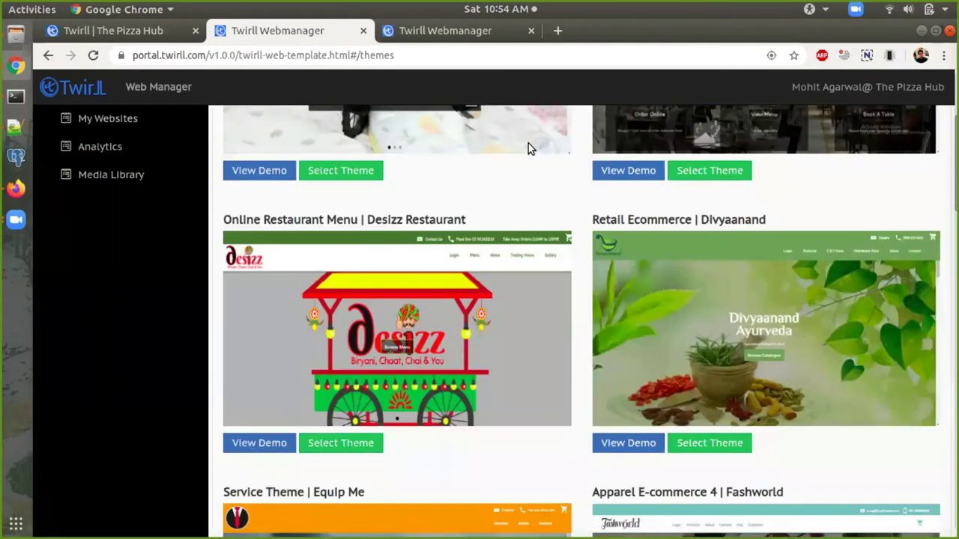
scroll(528, 148, "down", 2)
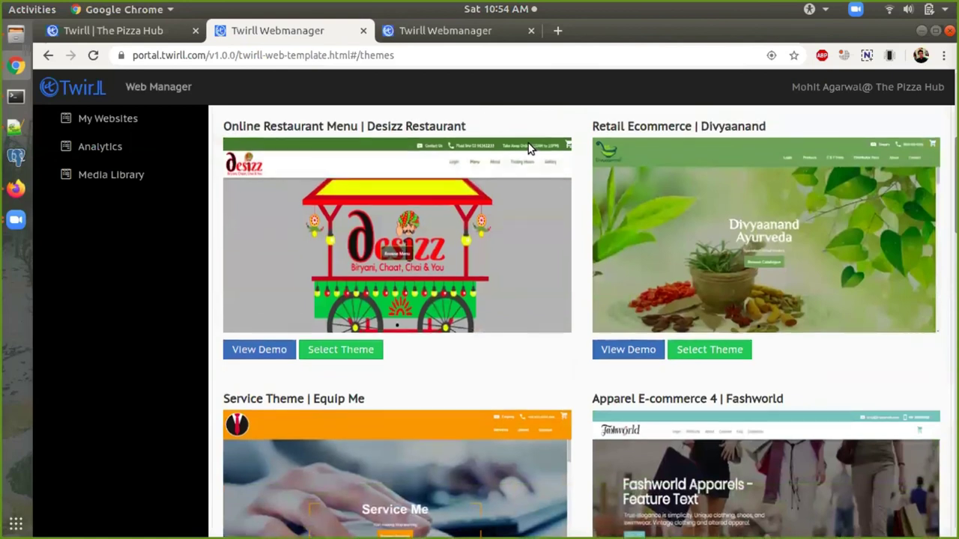
scroll(528, 147, "down", 3)
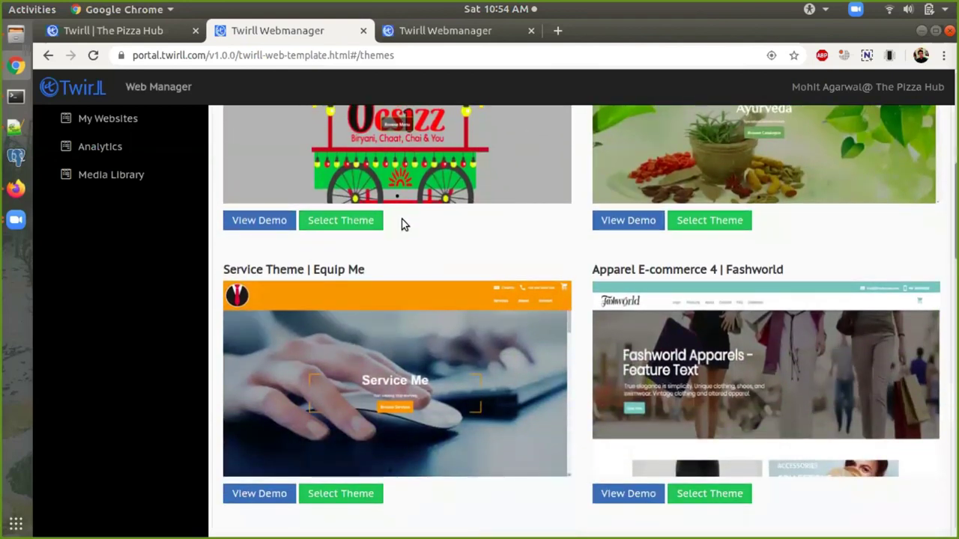
scroll(402, 224, "up", 6)
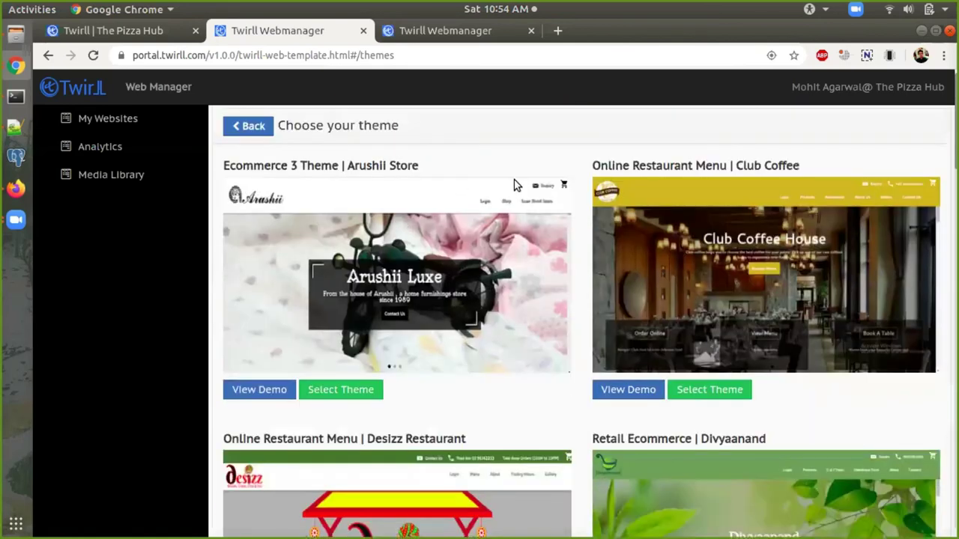
scroll(574, 171, "down", 1)
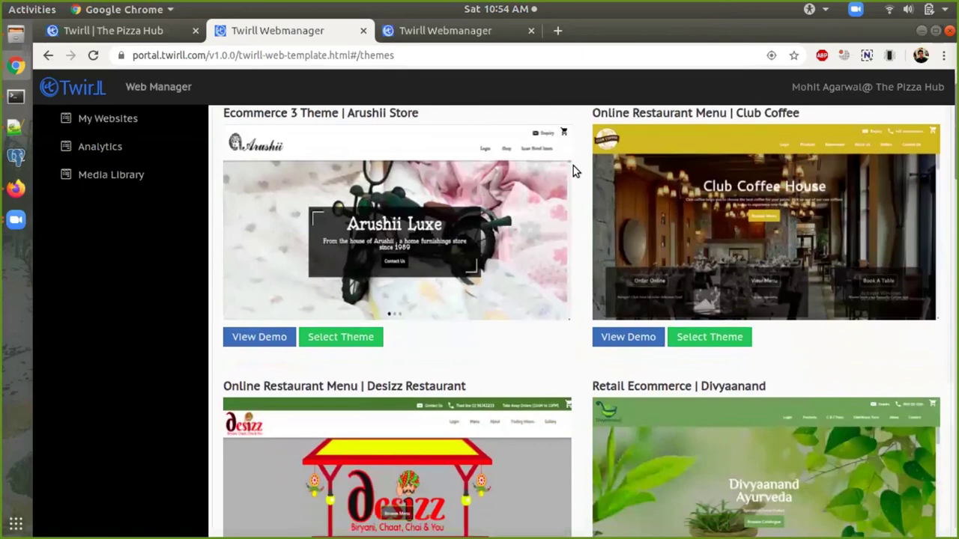
scroll(573, 171, "down", 6)
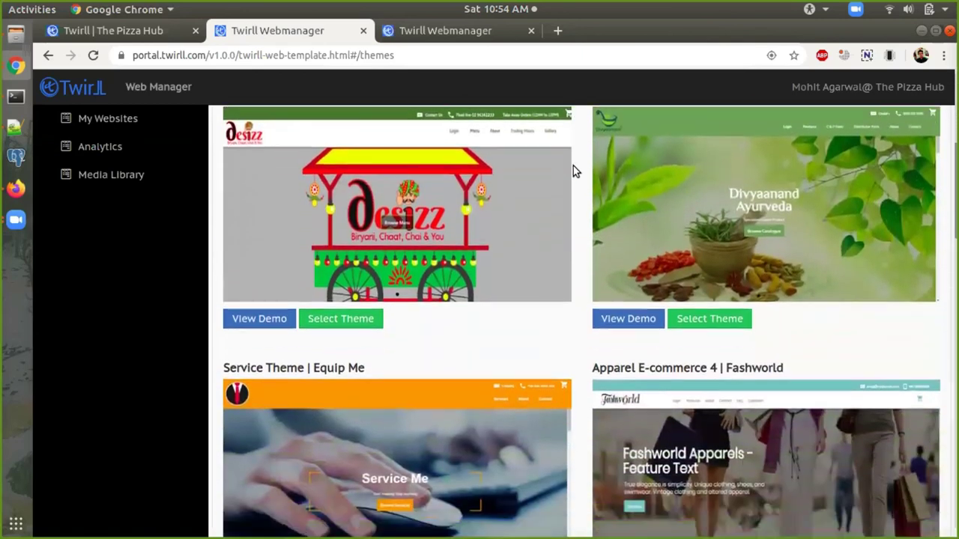
scroll(573, 171, "down", 8)
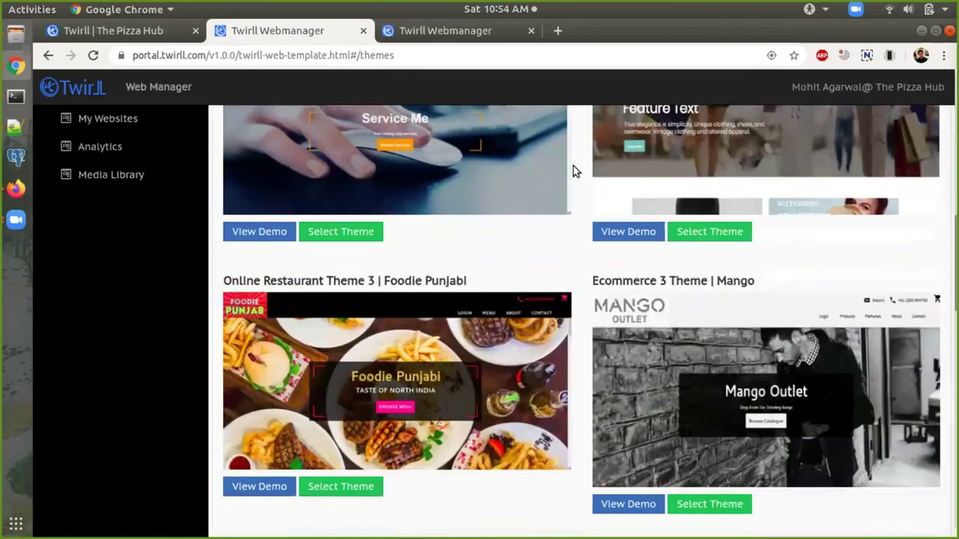
scroll(599, 203, "down", 4)
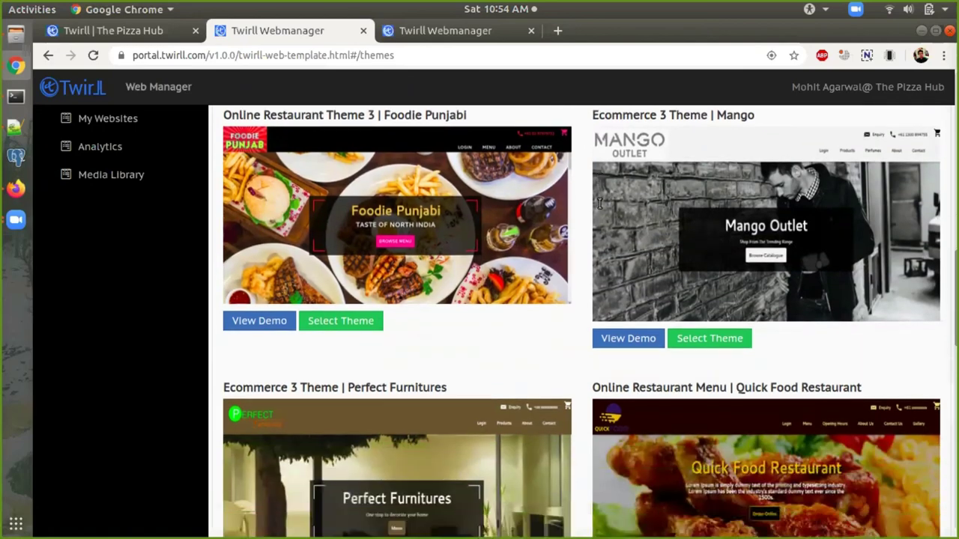
scroll(599, 203, "down", 2)
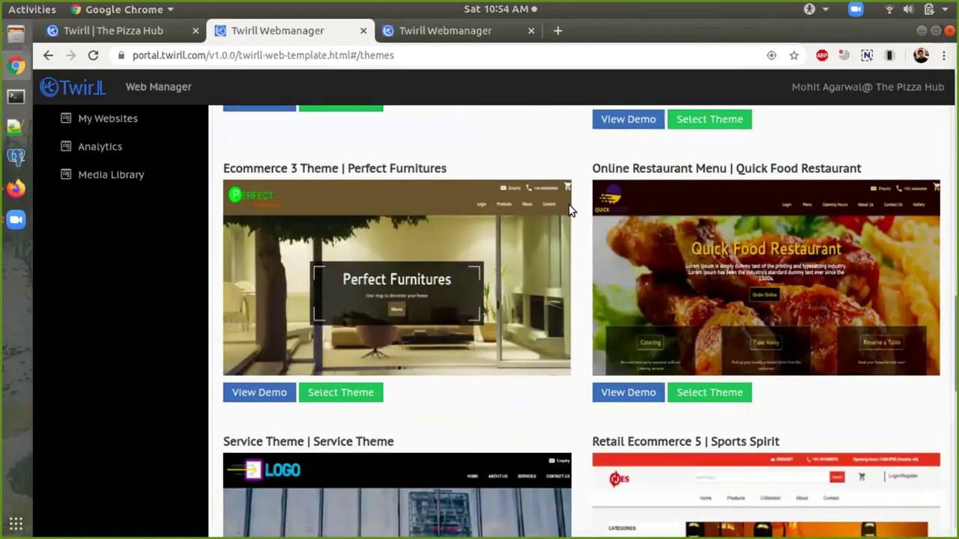
scroll(569, 211, "down", 1)
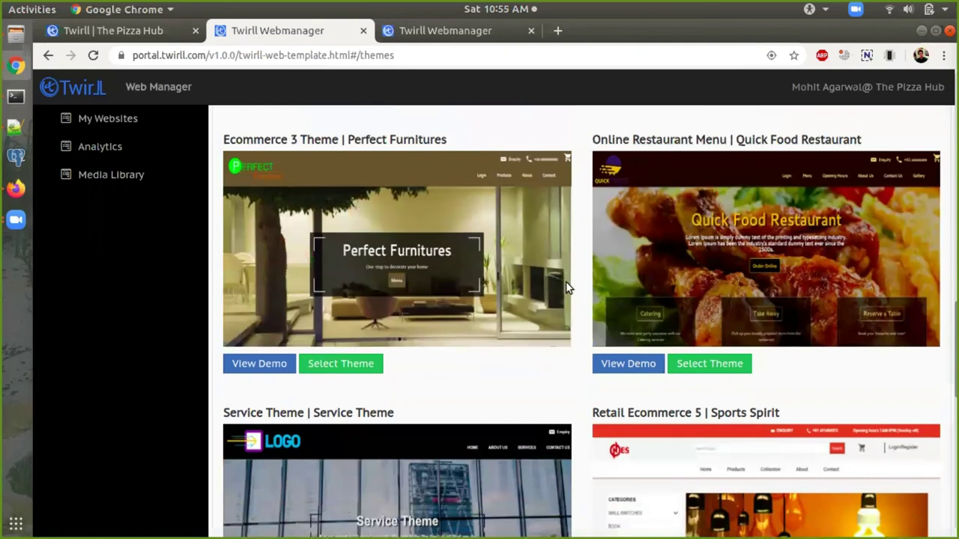
scroll(523, 289, "down", 1)
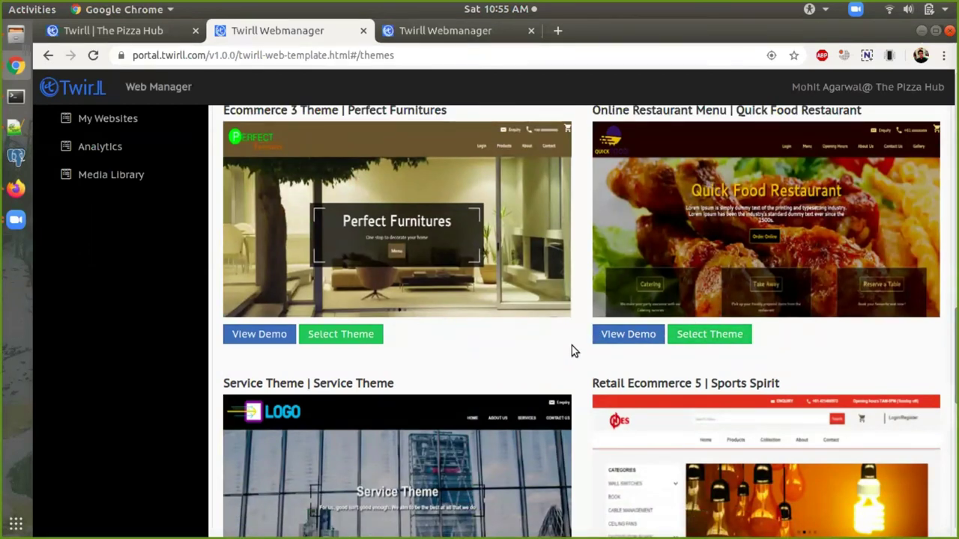
left_click(724, 337)
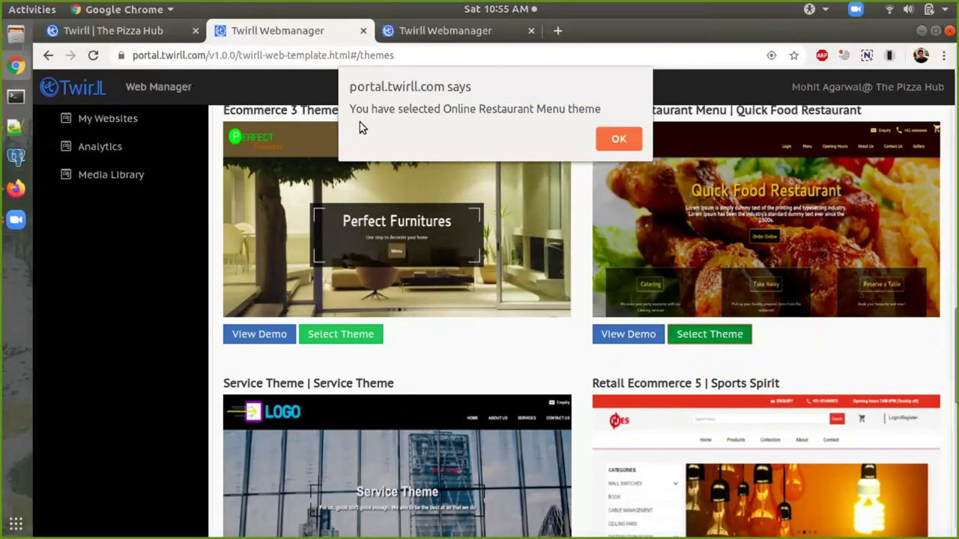
left_click(619, 140)
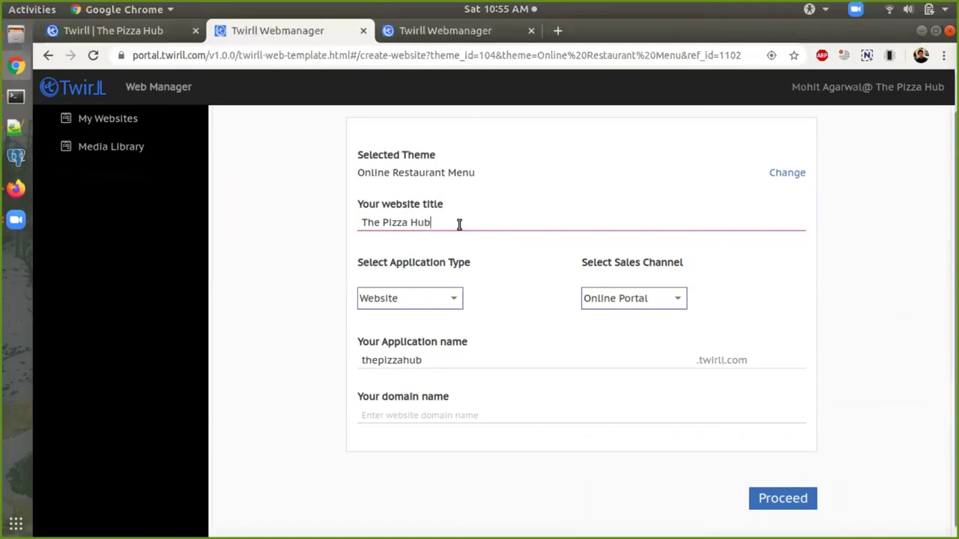
Complete the title as 'The Pizza Hub website' and keep Website as the application type.
type("websity")
key("BackSpace")
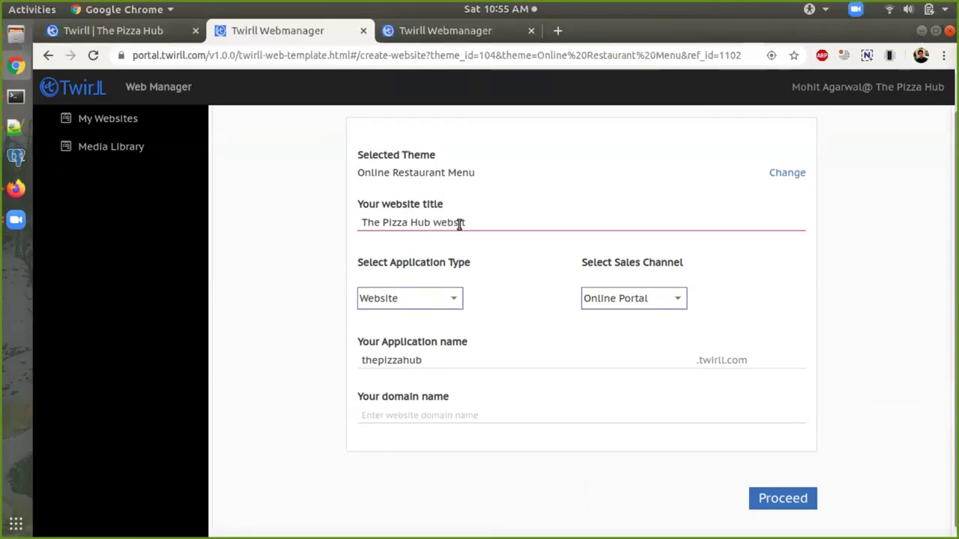
type("e")
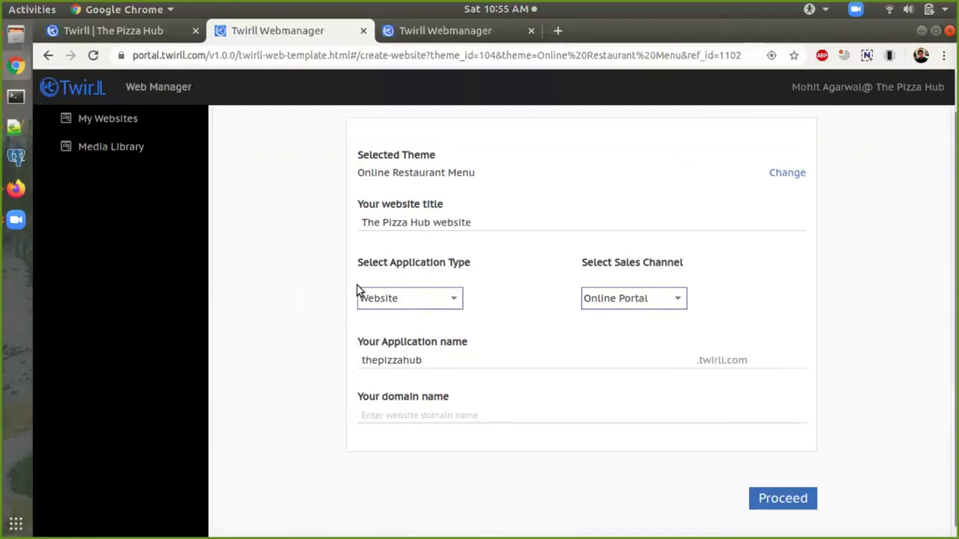
scroll(358, 289, "down", 1)
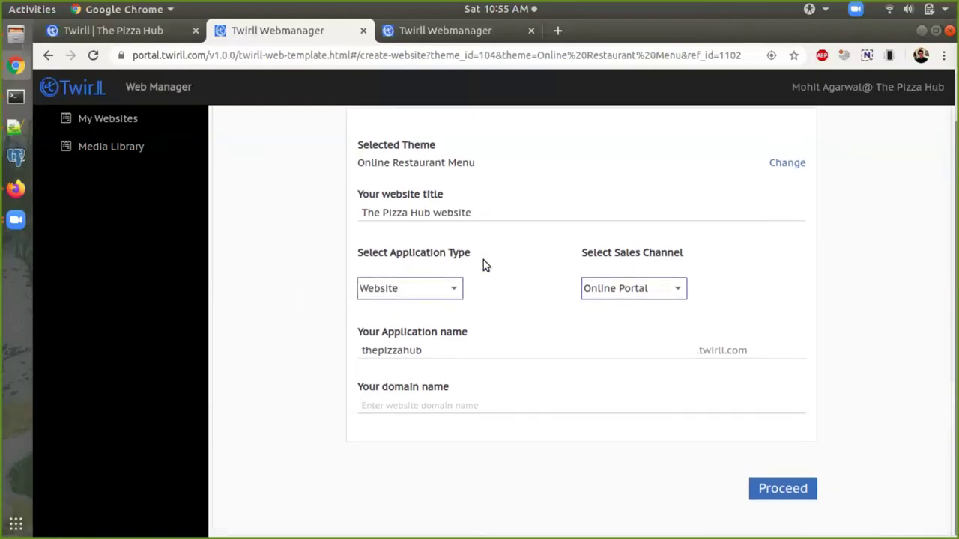
left_click(456, 290)
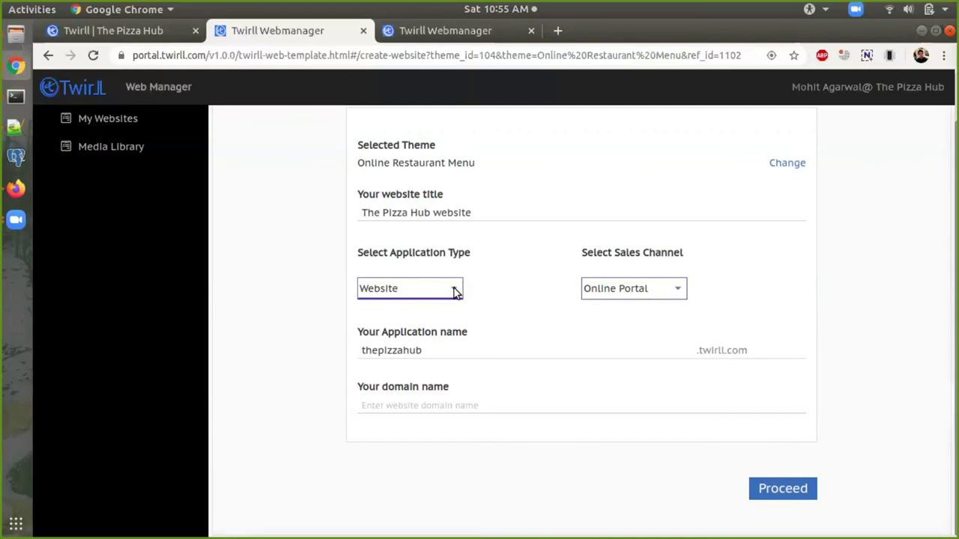
left_click(276, 301)
left_click(418, 289)
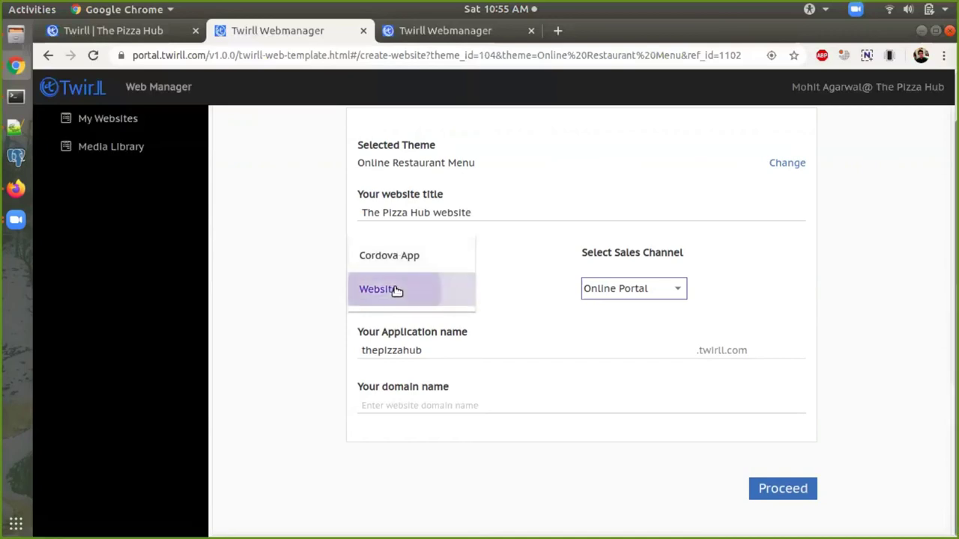
left_click(392, 289)
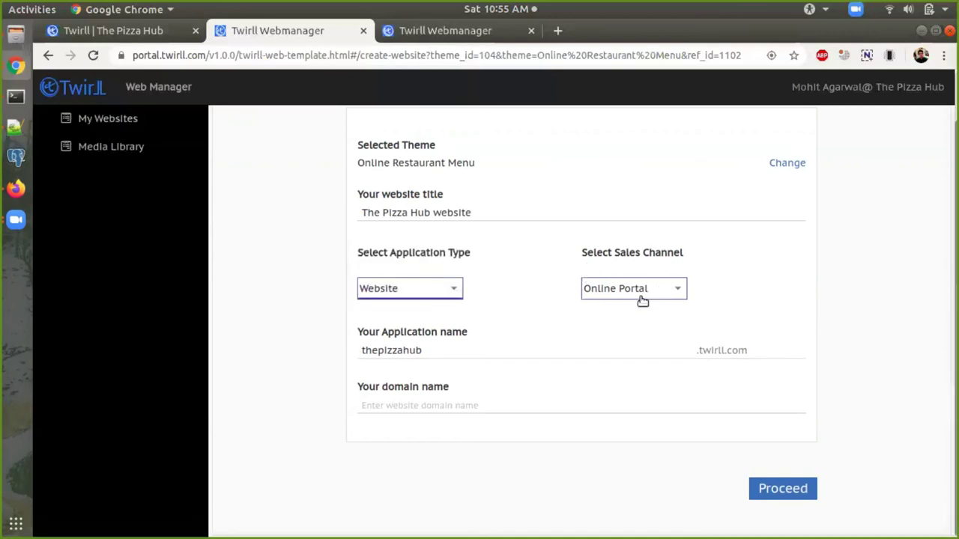
Set the sales channel to Online Portal, confirm application name thepizzahub and proceed.
left_click(648, 288)
left_click(607, 296)
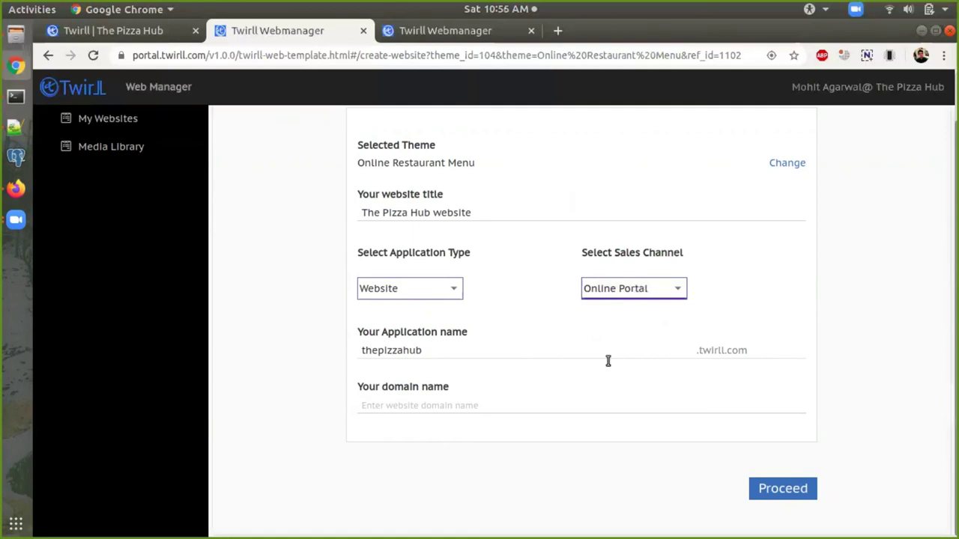
left_click(445, 353)
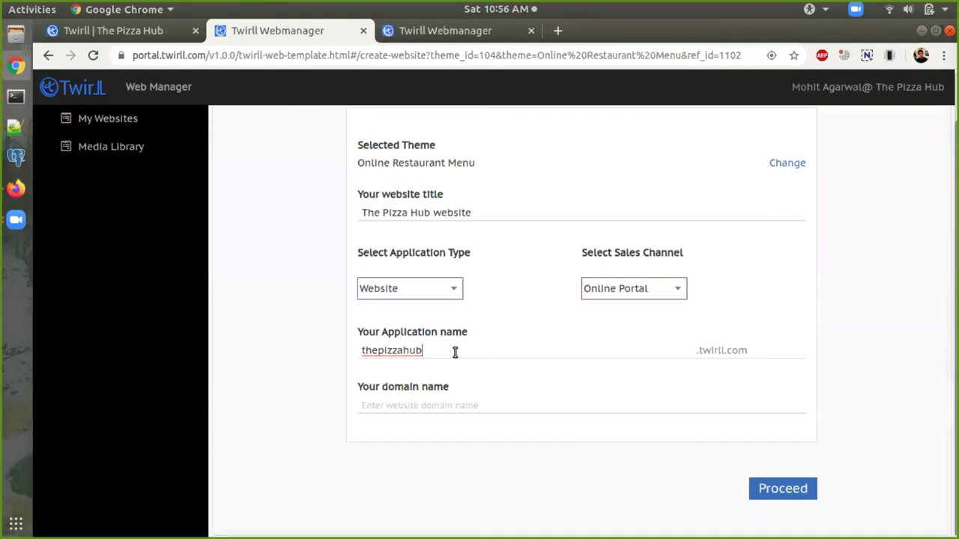
key("Tab")
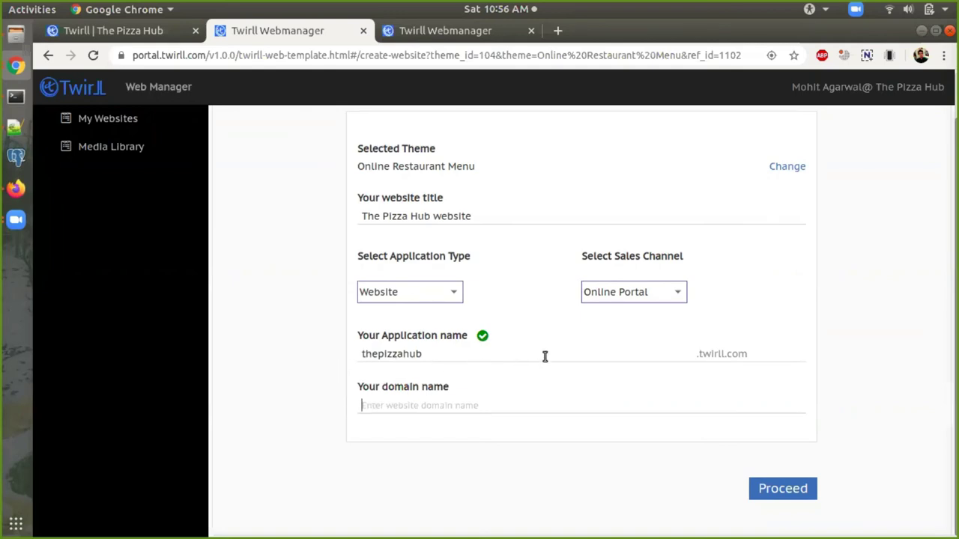
left_click(757, 488)
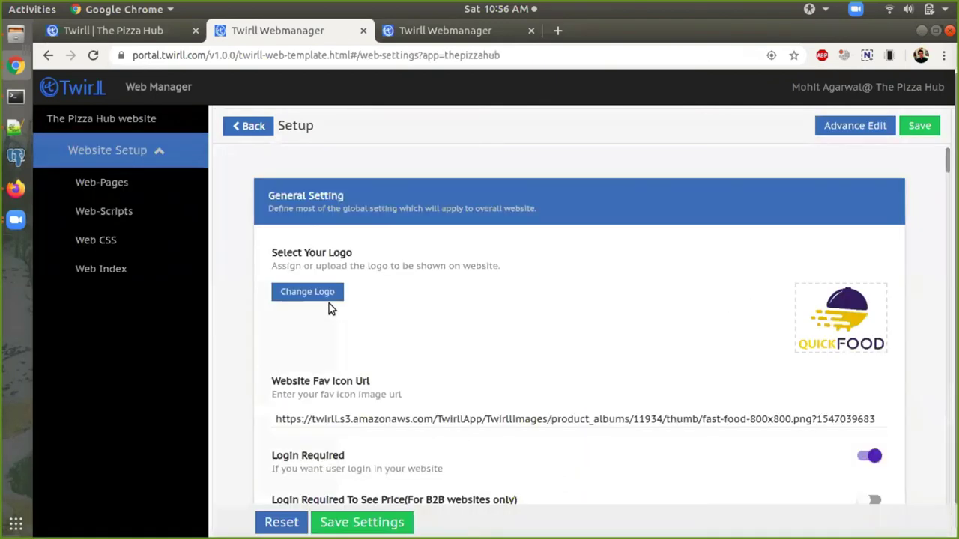
Review the General and Header setup settings, then go back to My Applications.
scroll(239, 192, "down", 2)
scroll(242, 193, "down", 1)
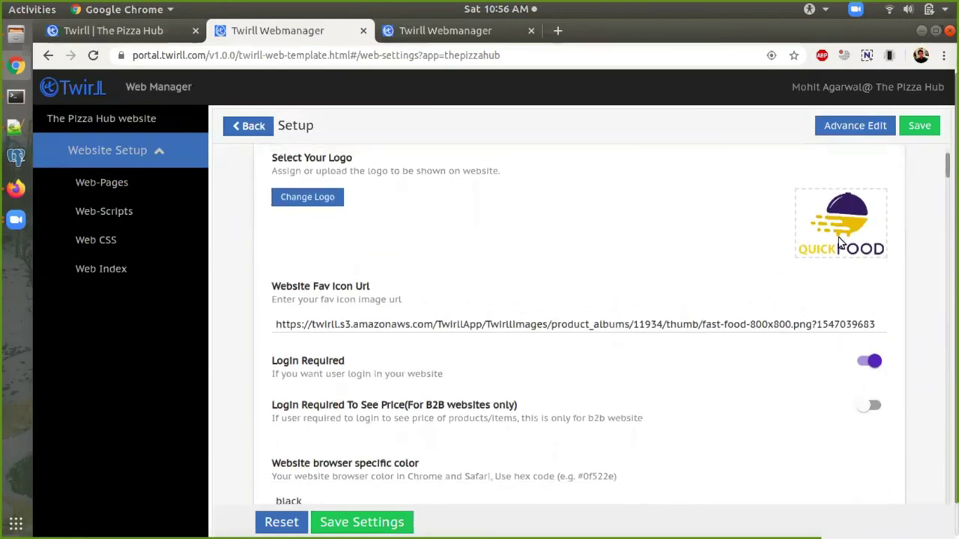
scroll(439, 278, "down", 3)
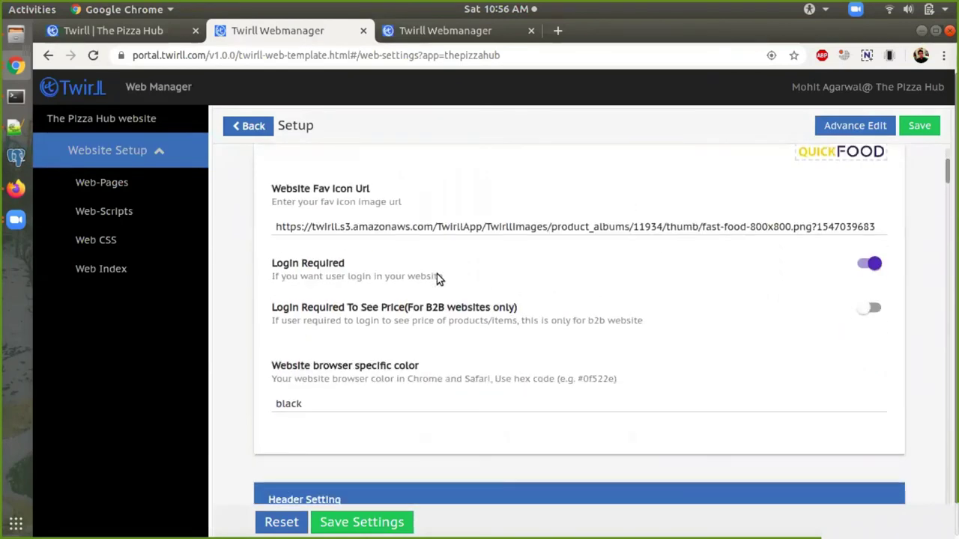
scroll(437, 274, "down", 10)
scroll(417, 168, "down", 3)
scroll(418, 168, "up", 4)
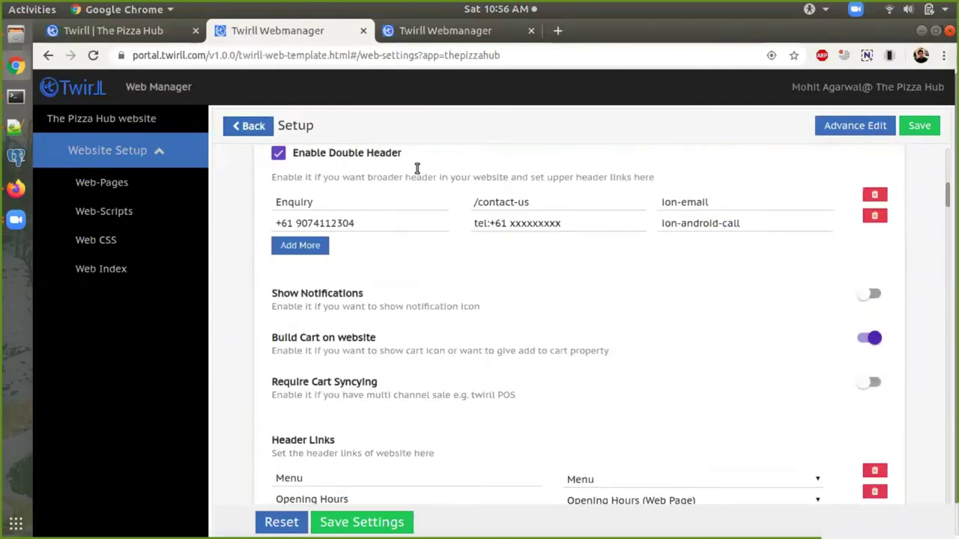
scroll(417, 168, "up", 15)
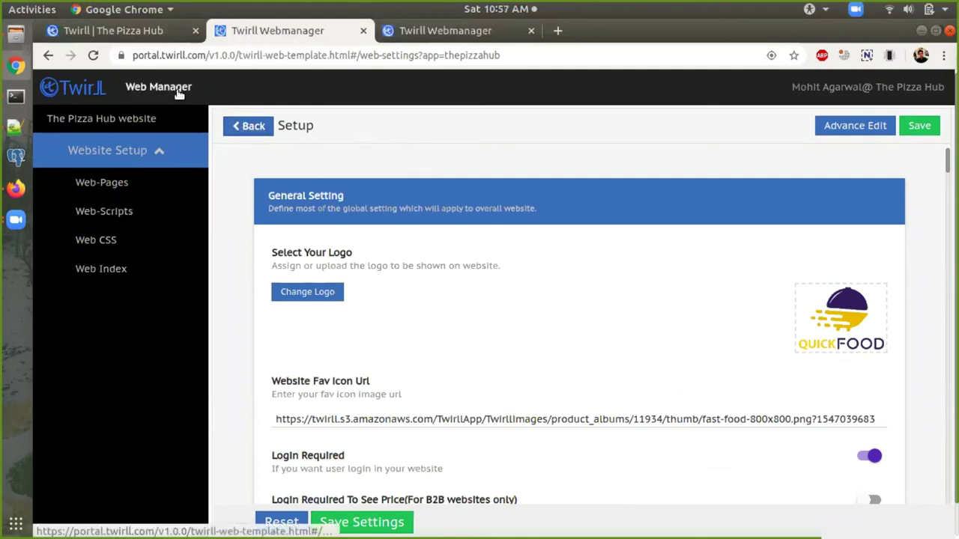
left_click(255, 127)
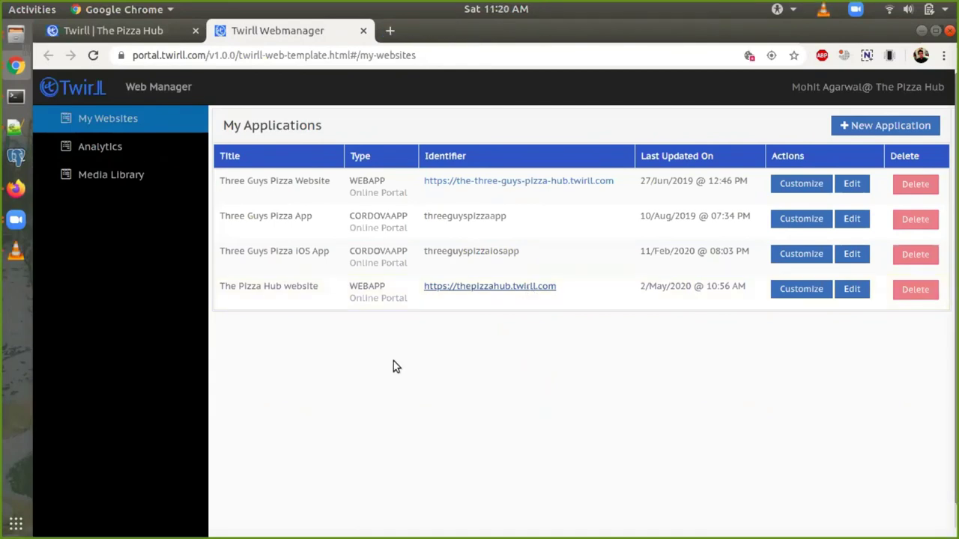
Open thepizzahub.twirll.com from The Pizza Hub website row in a new tab.
left_click(489, 288)
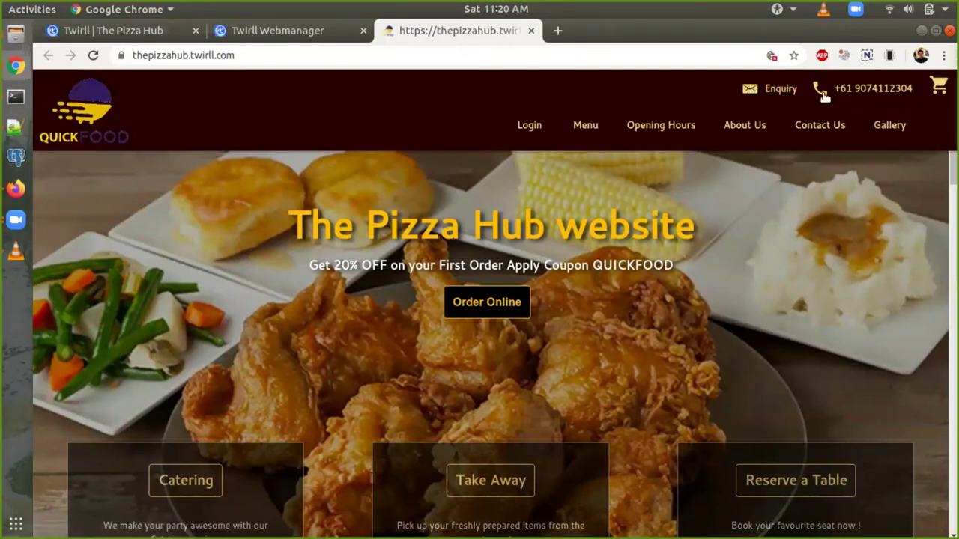
Browse the live Pizza Hub homepage and its hero heading, then return to Web Manager.
scroll(374, 339, "down", 2)
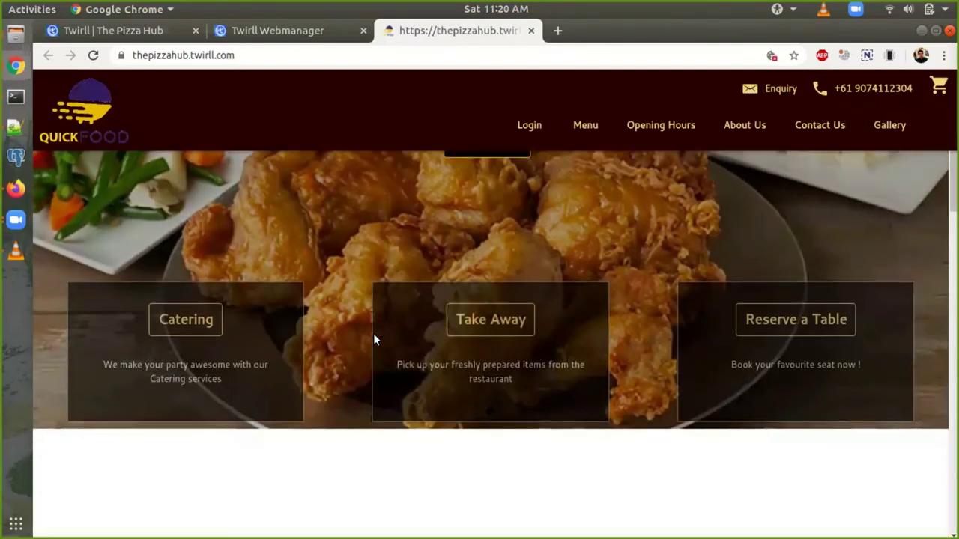
scroll(373, 333, "down", 5)
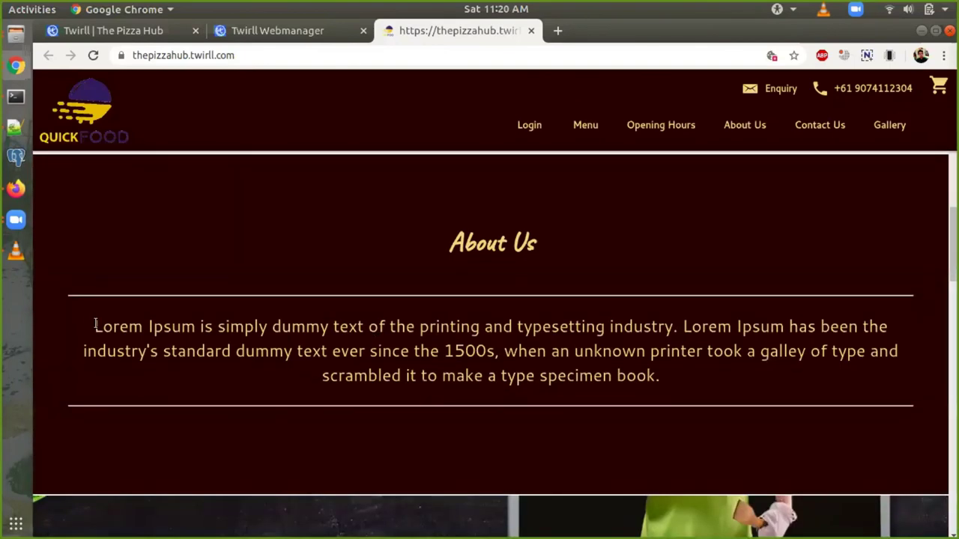
scroll(341, 367, "down", 7)
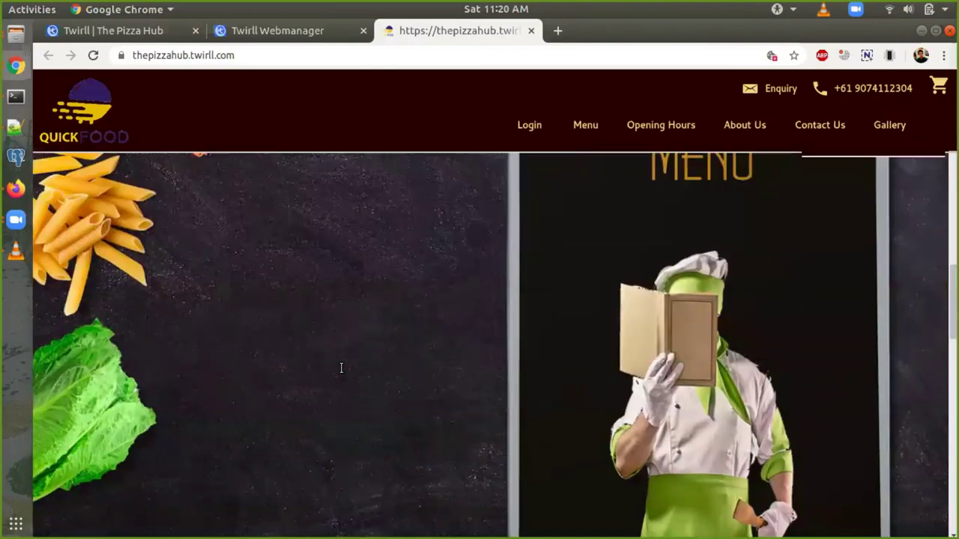
scroll(340, 367, "up", 9)
scroll(341, 367, "up", 5)
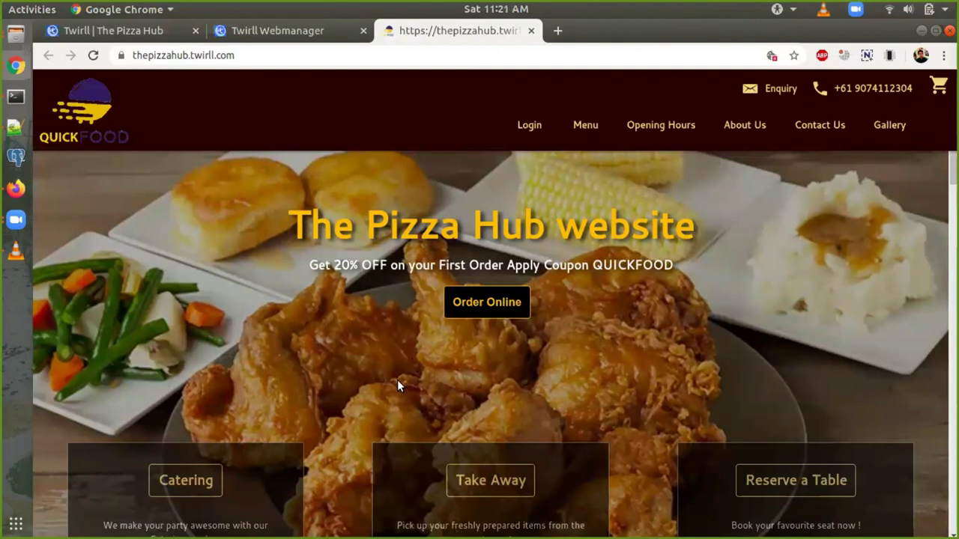
left_click_drag(296, 219, 696, 238)
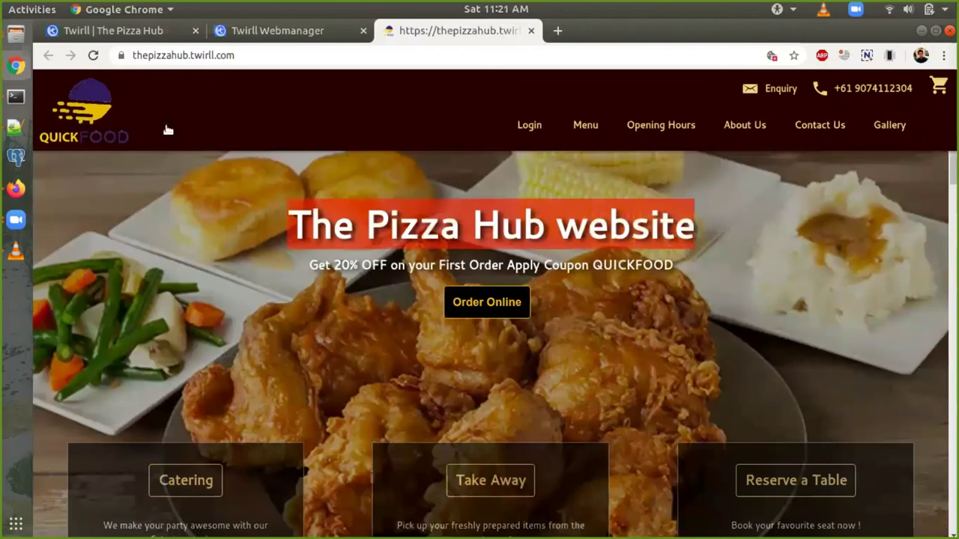
scroll(376, 315, "down", 15)
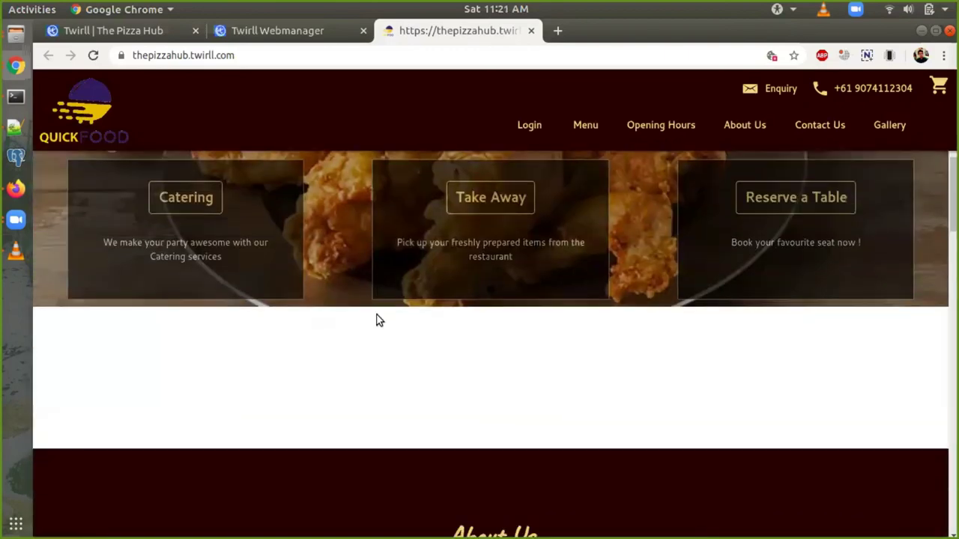
scroll(376, 320, "down", 8)
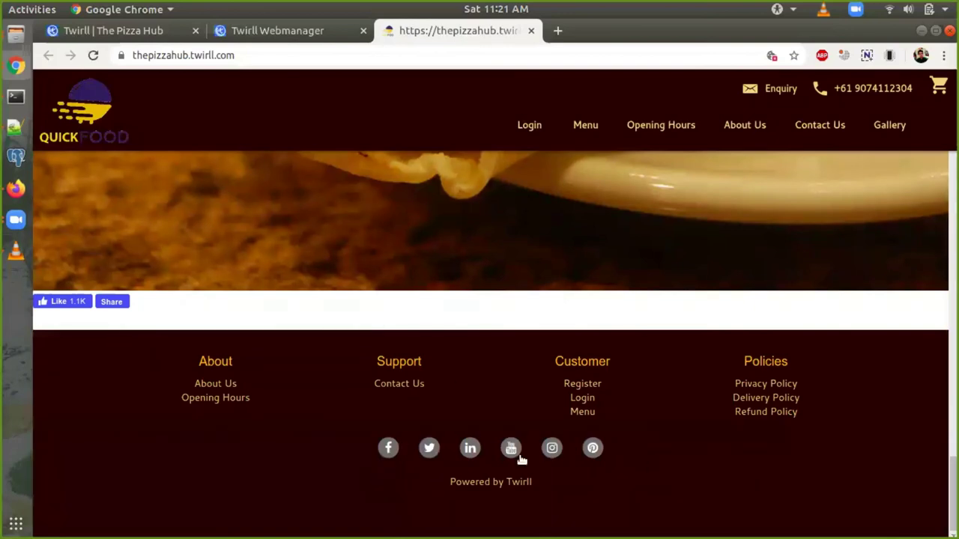
scroll(214, 427, "up", 15)
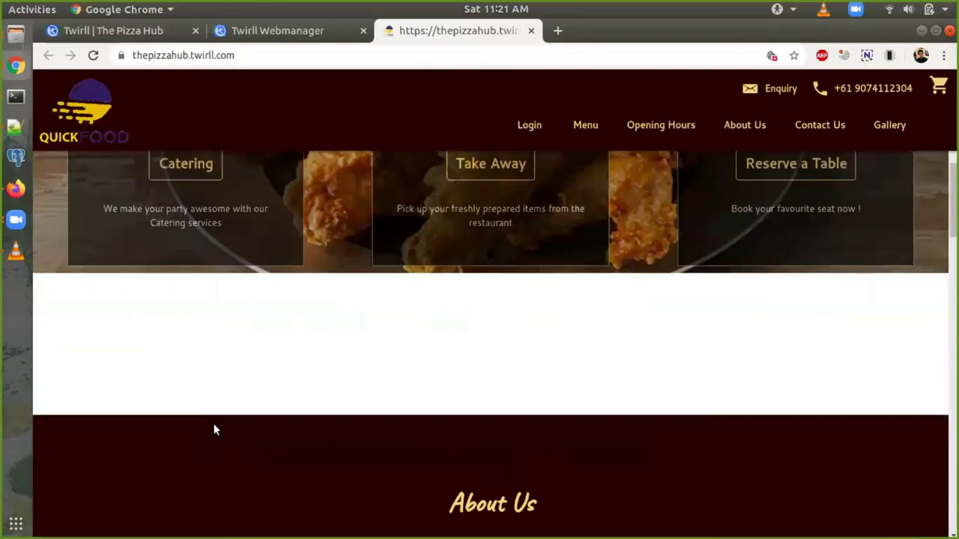
scroll(213, 430, "up", 4)
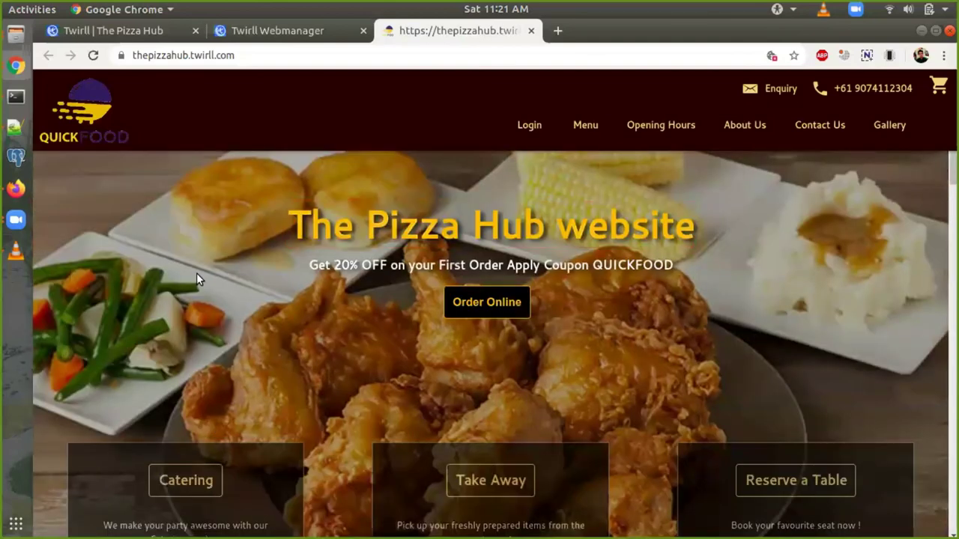
left_click(275, 33)
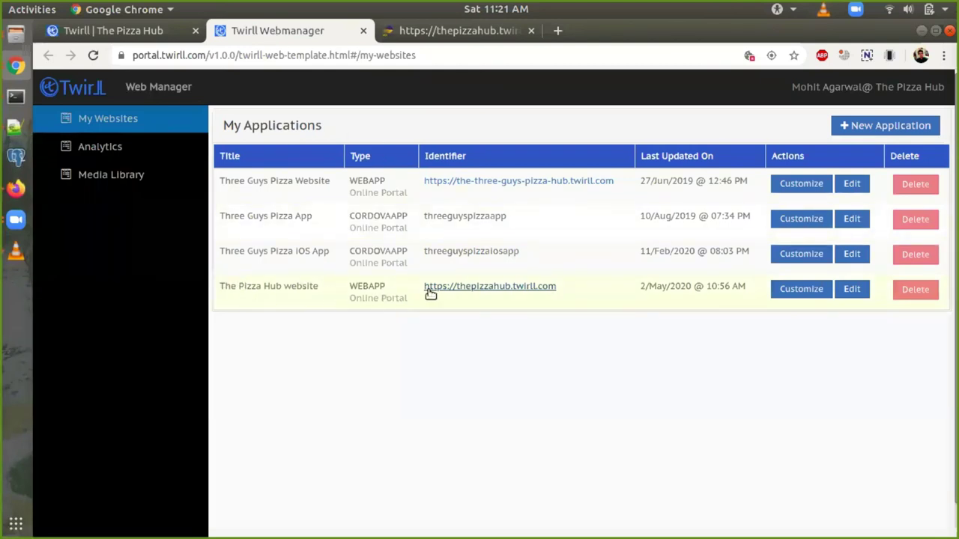
Customize The Pizza Hub website and go to Website Setup > General Setting.
left_click(786, 293)
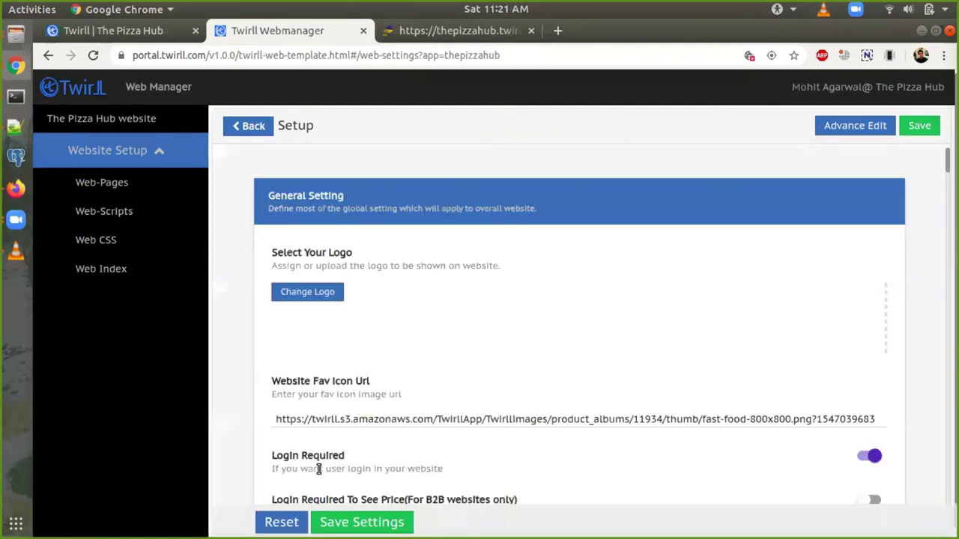
scroll(375, 276, "down", 2)
scroll(375, 274, "up", 2)
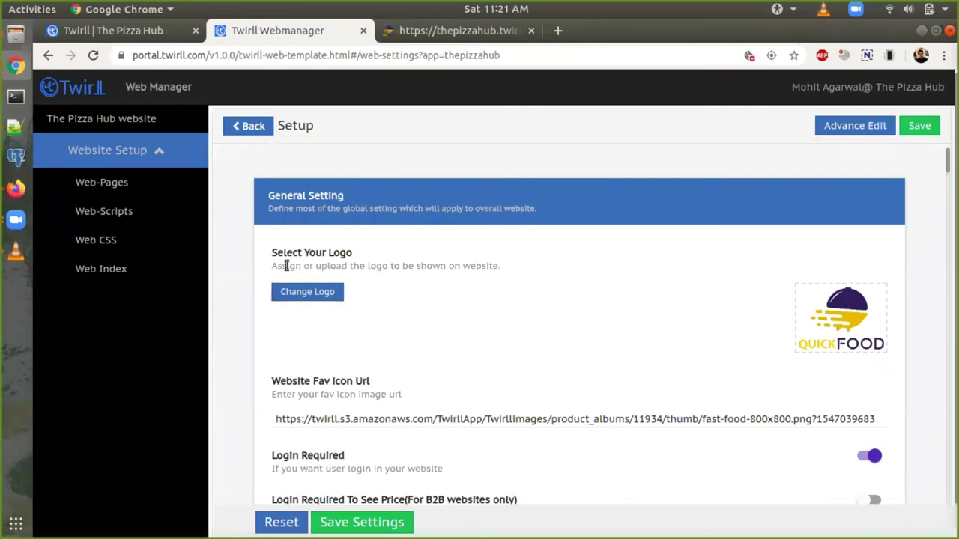
left_click(158, 155)
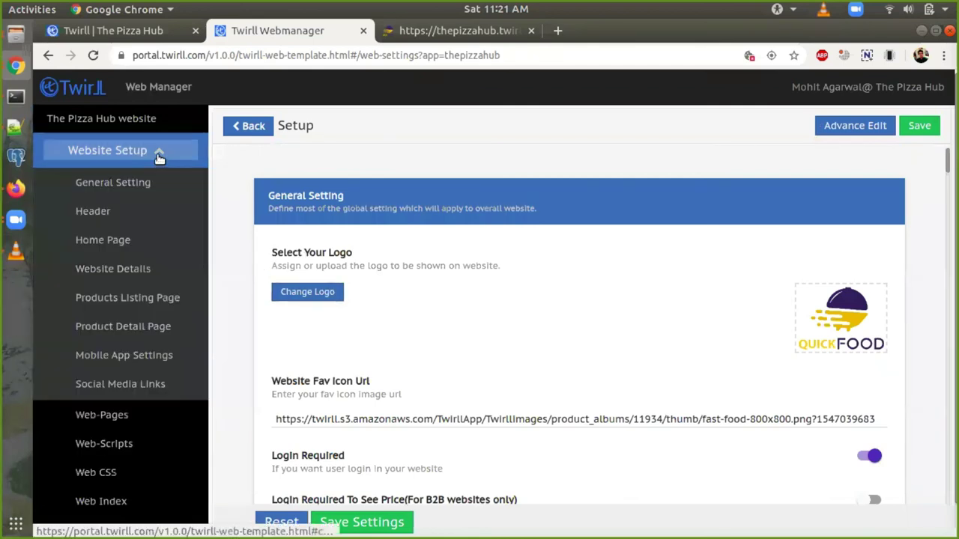
scroll(125, 217, "down", 1)
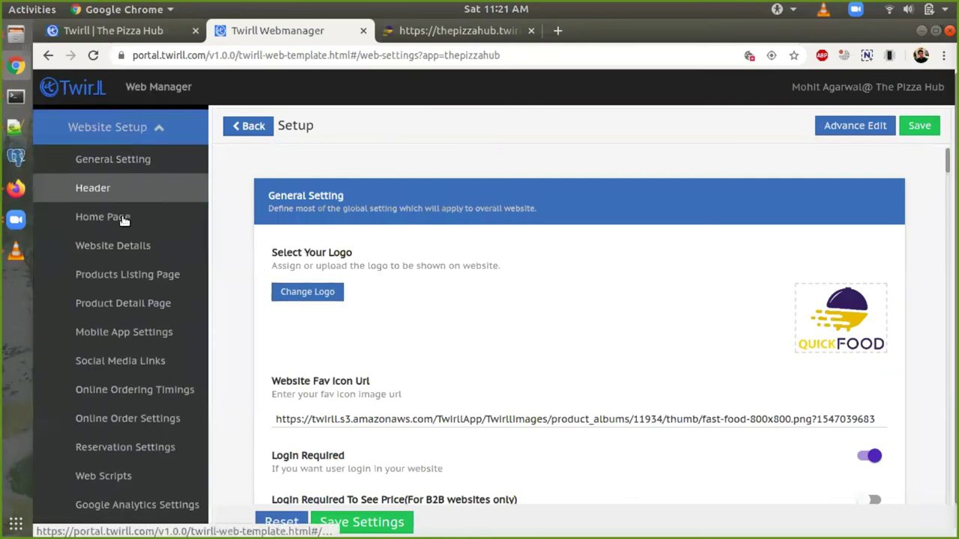
scroll(126, 161, "down", 1)
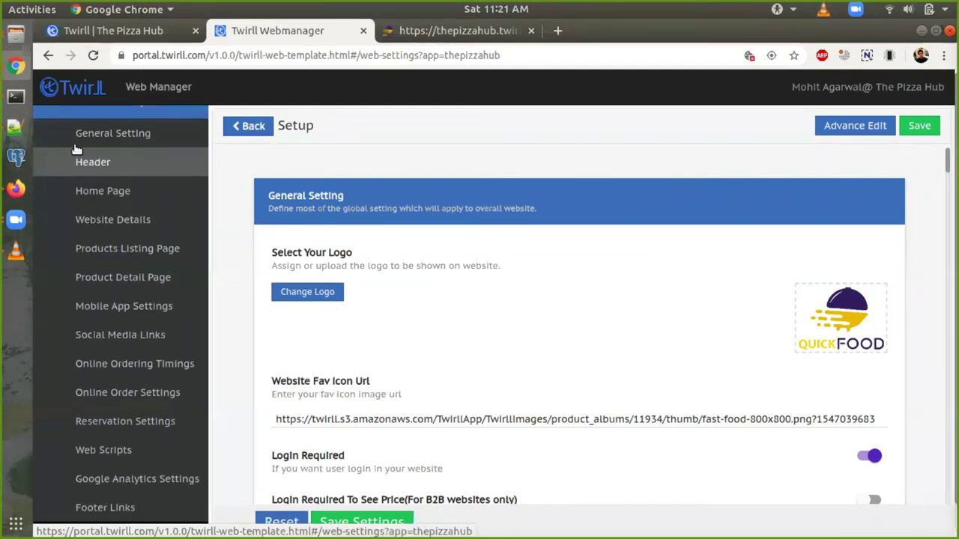
scroll(132, 146, "down", 1)
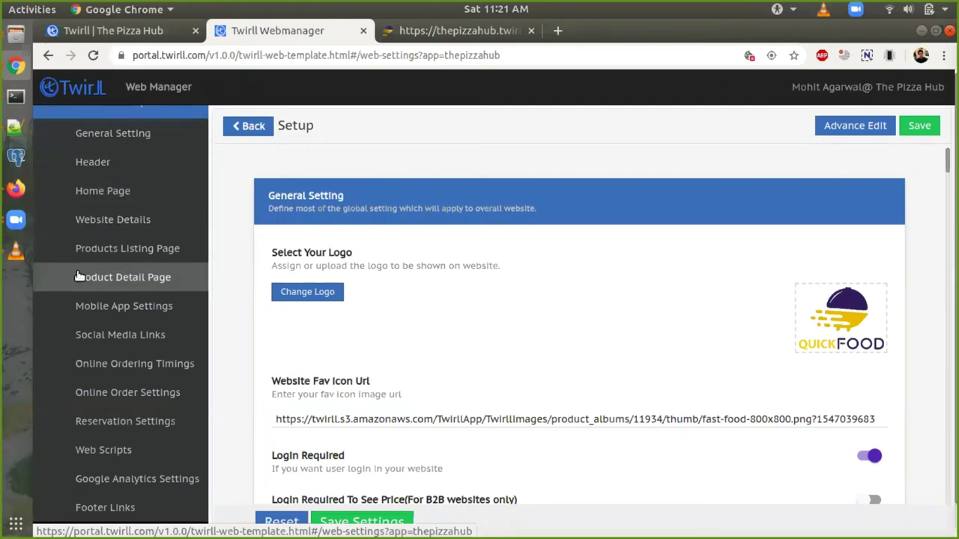
scroll(153, 281, "down", 1)
scroll(152, 278, "up", 3)
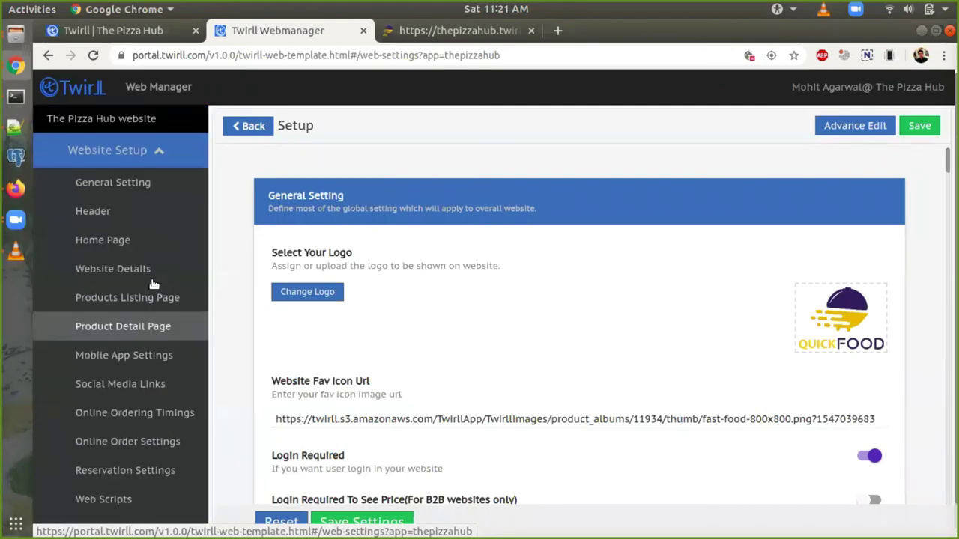
left_click(103, 184)
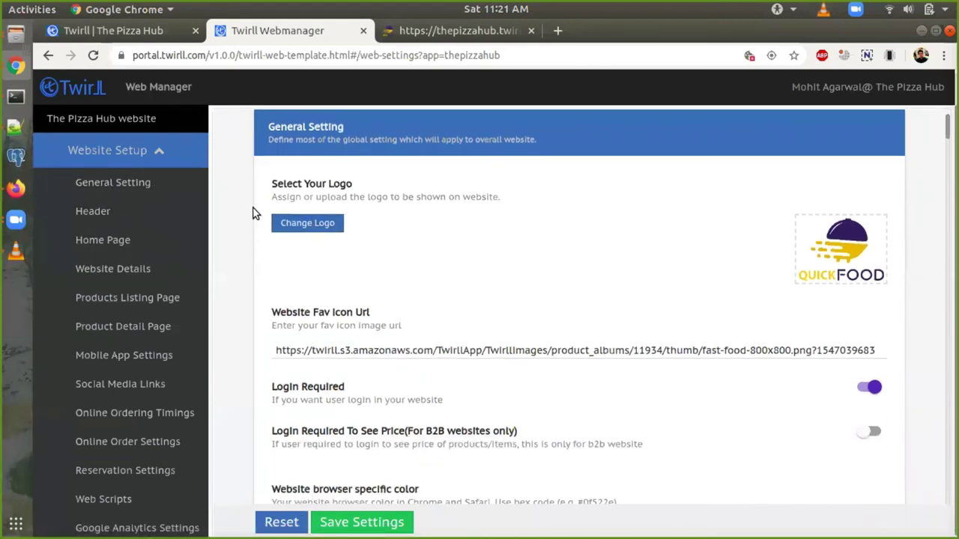
Choose the Pizza Hub image from the Media Library as the new website logo.
left_click(307, 227)
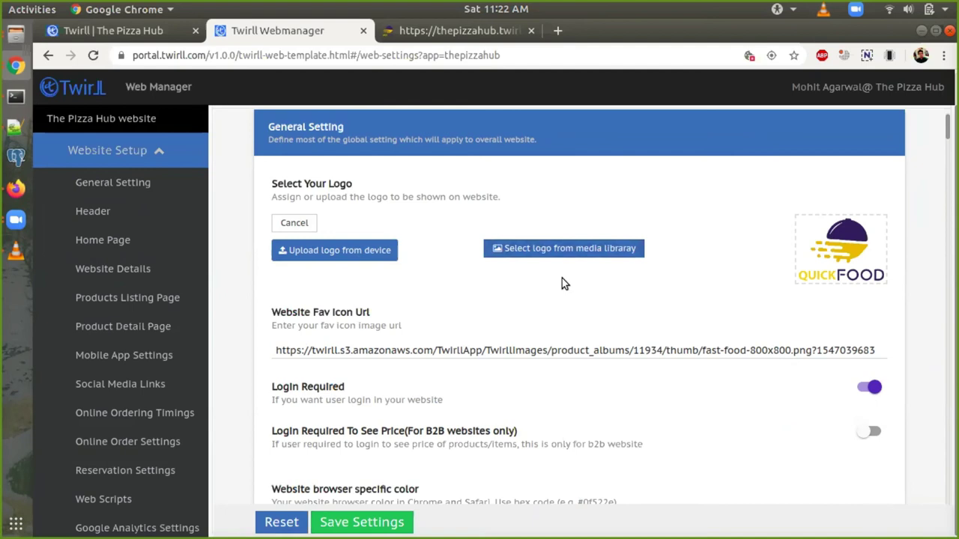
left_click(555, 254)
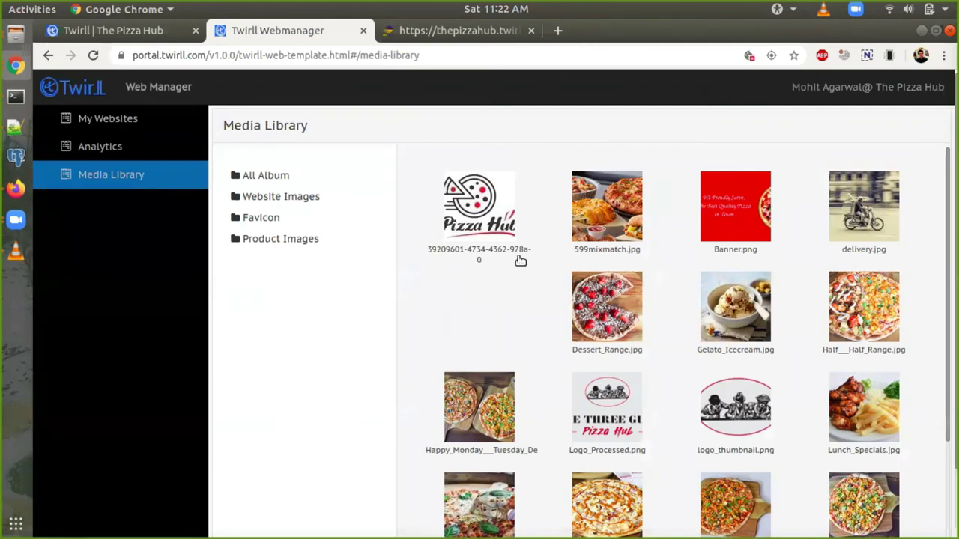
scroll(521, 260, "down", 3)
scroll(521, 260, "down", 3)
scroll(520, 260, "up", 5)
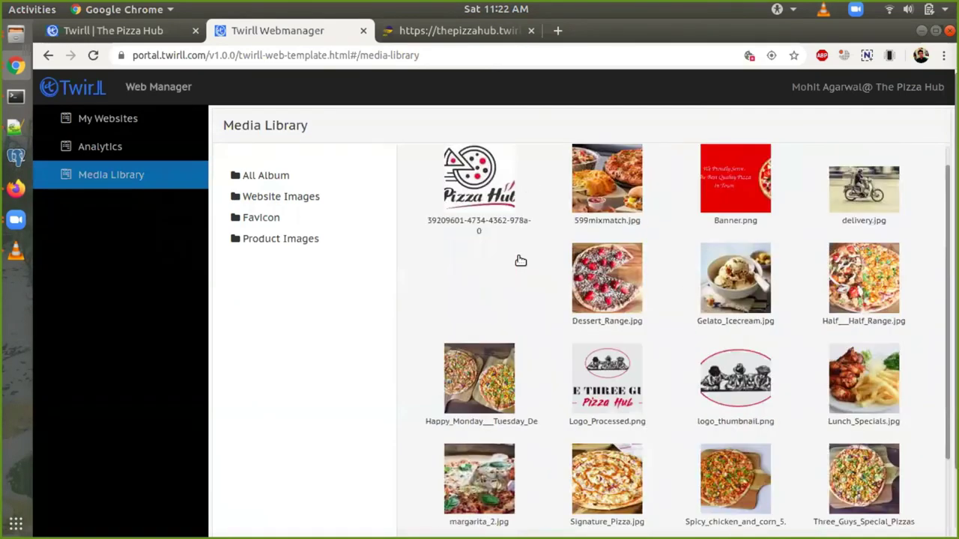
left_click(477, 209)
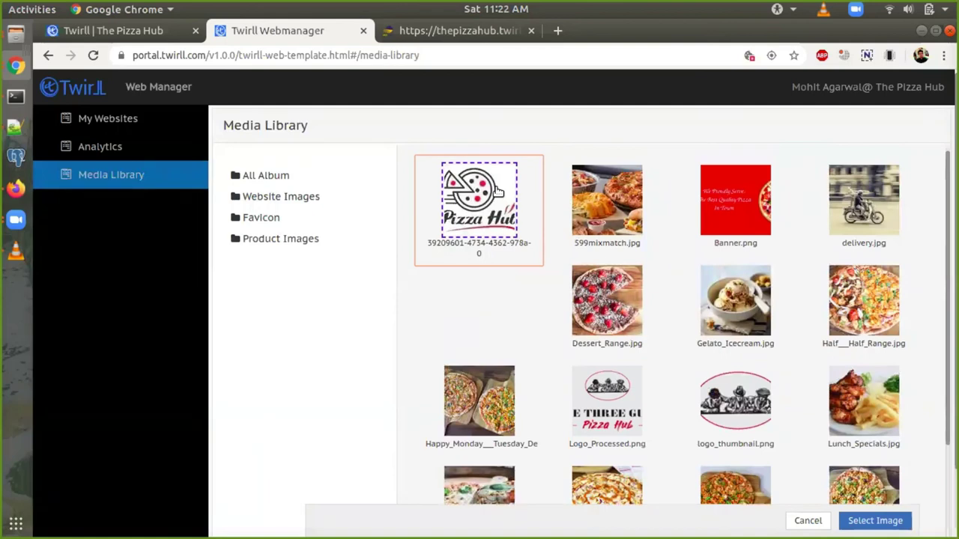
left_click(871, 522)
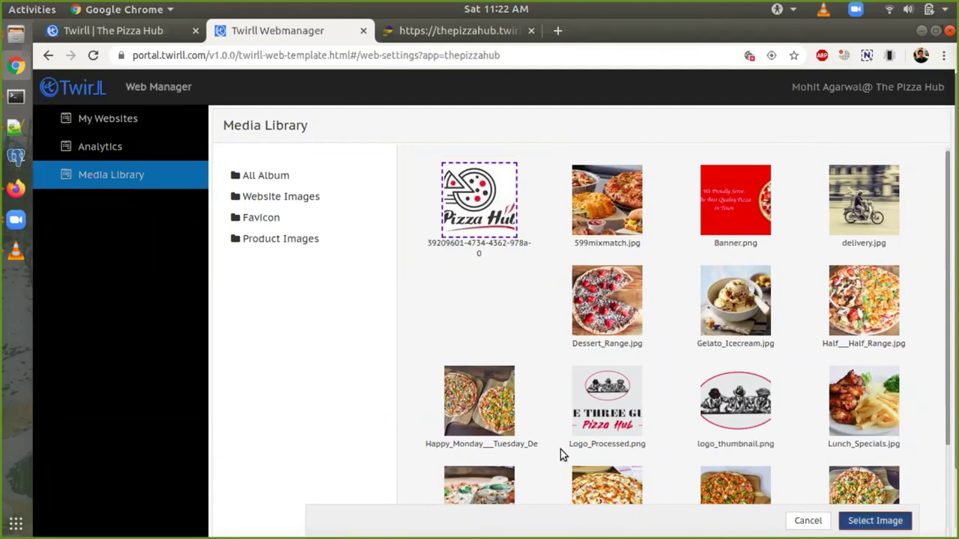
scroll(495, 303, "down", 2)
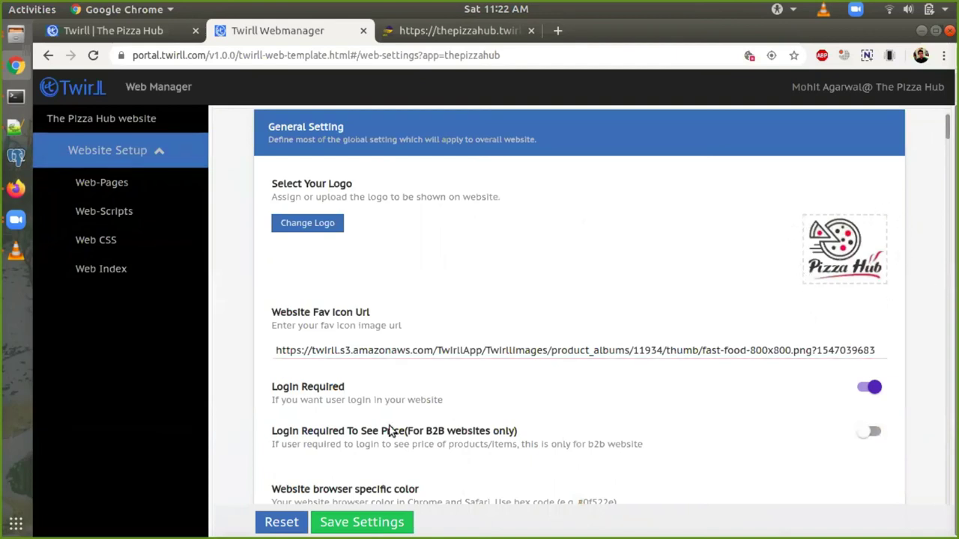
left_click(354, 524)
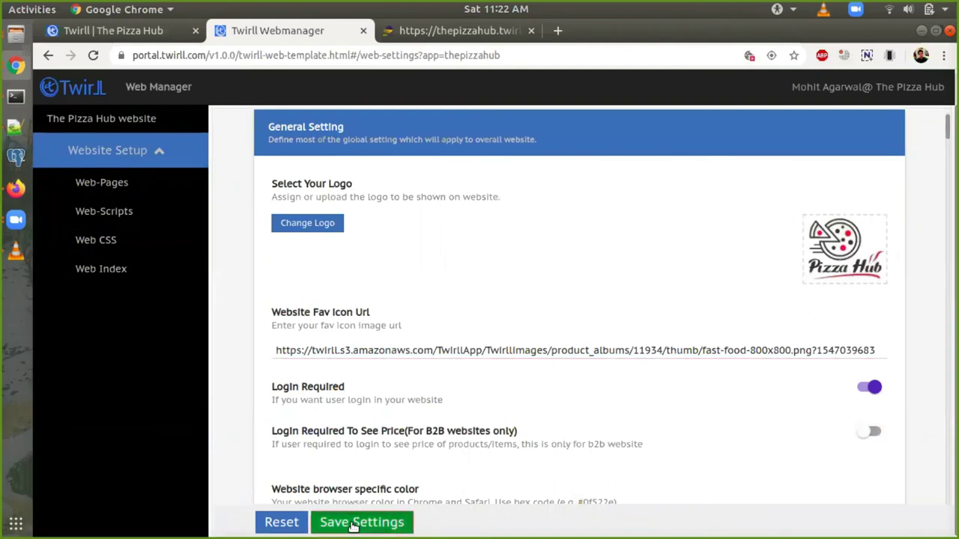
left_click(444, 34)
left_click(94, 55)
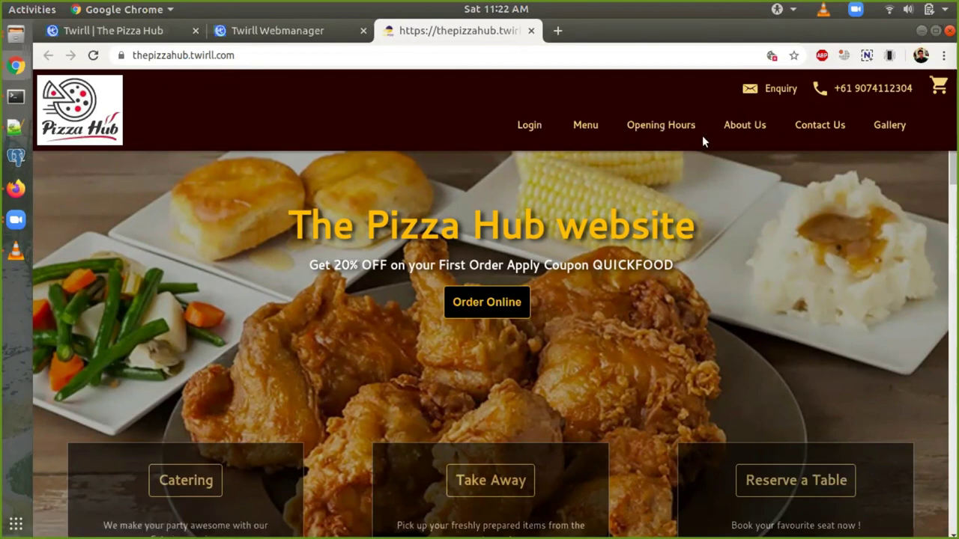
left_click(301, 30)
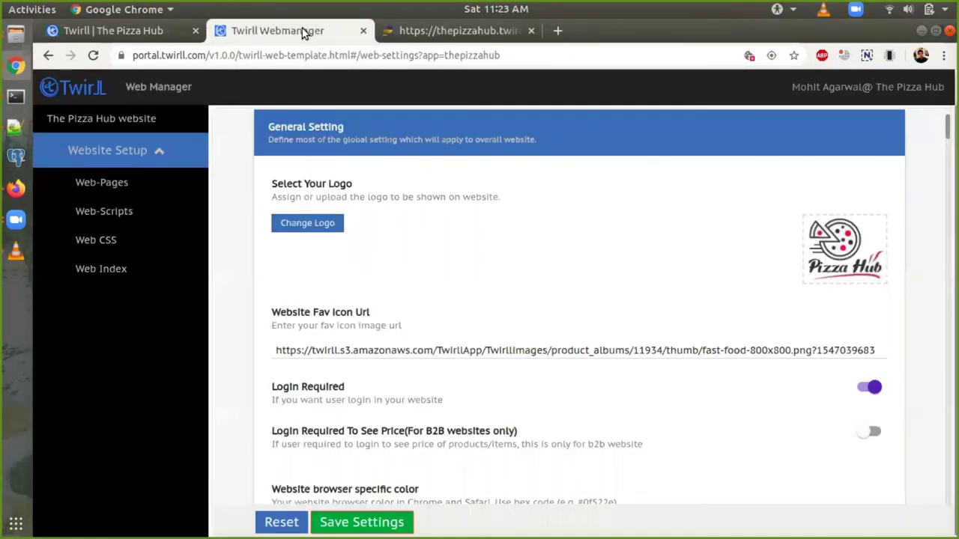
In the Header settings, delete the Opening Hours link.
left_click(154, 150)
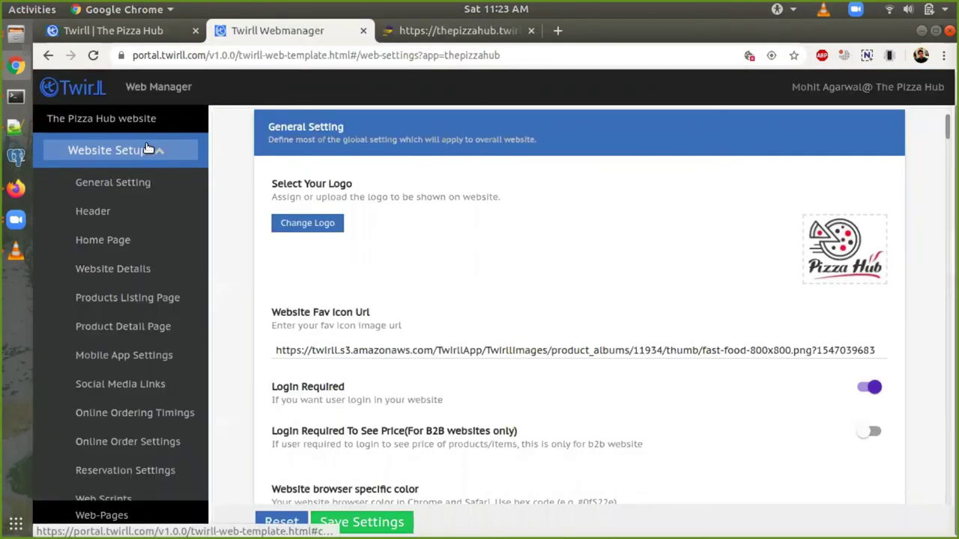
left_click(101, 210)
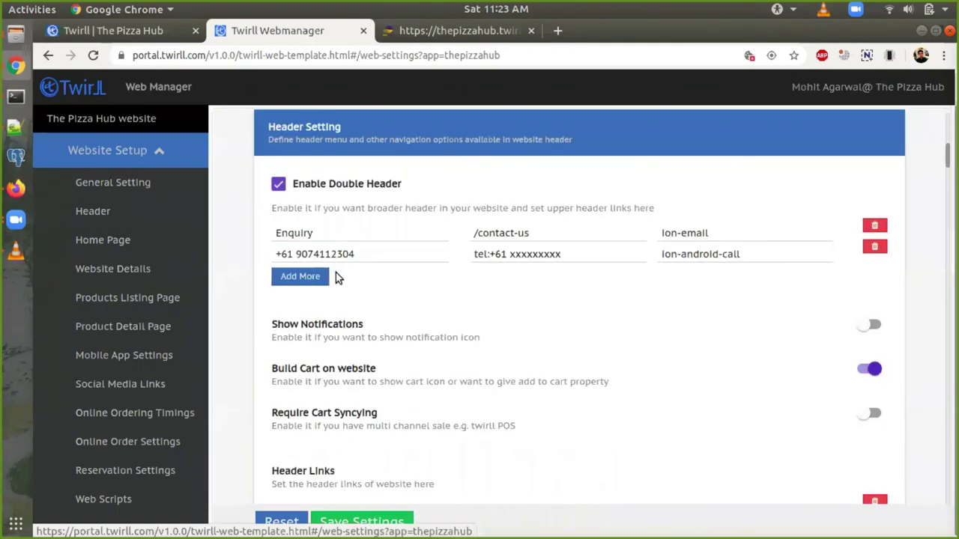
scroll(336, 272, "down", 5)
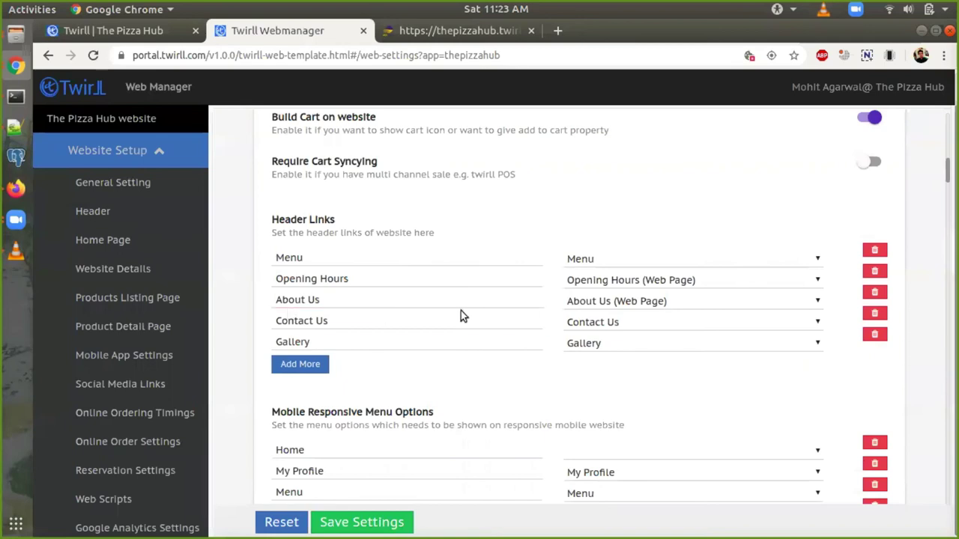
scroll(525, 313, "up", 2)
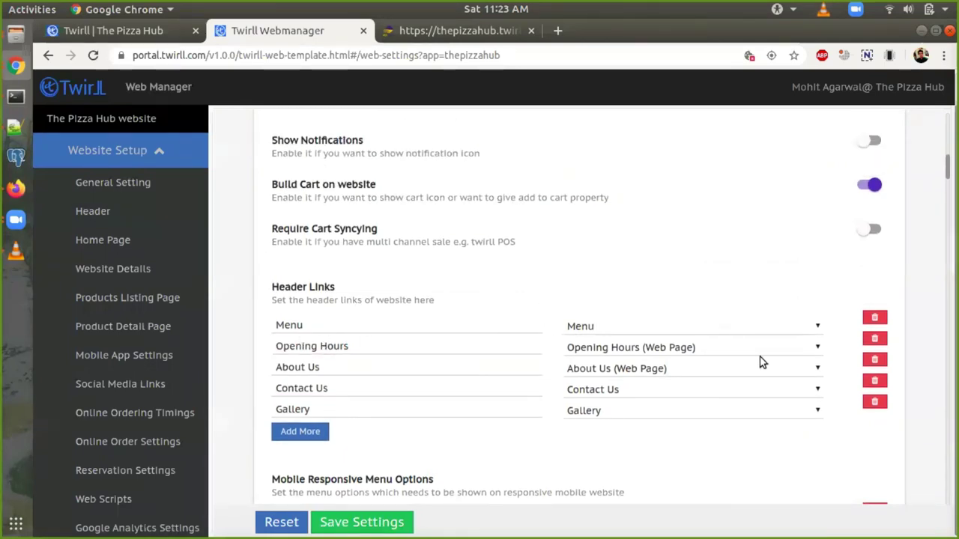
left_click(873, 340)
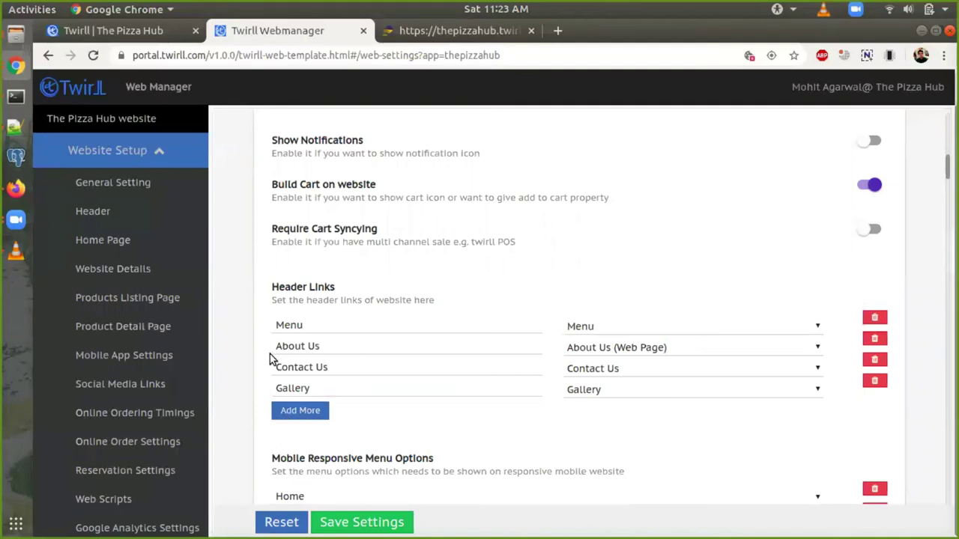
Add a Menu New header link targeting the Menu page and save the settings.
left_click(289, 412)
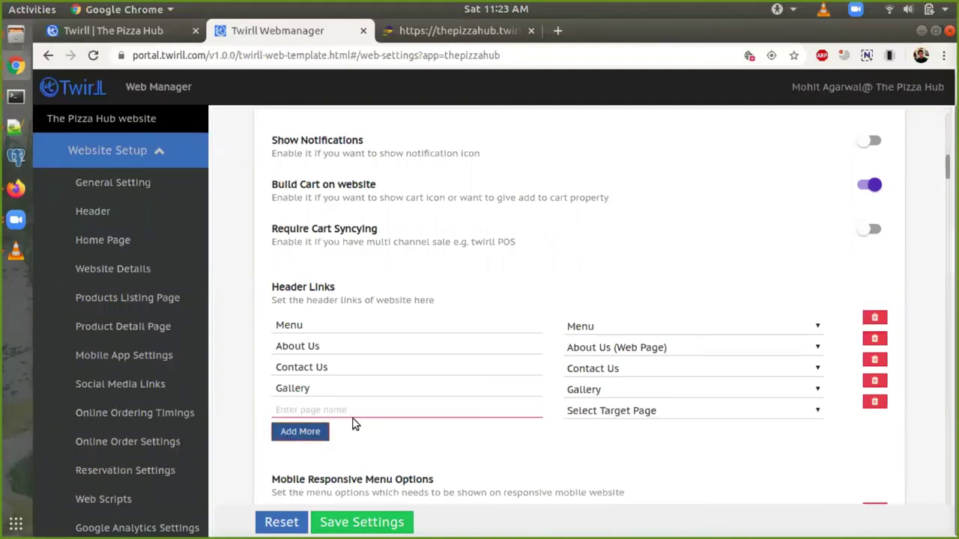
left_click(353, 411)
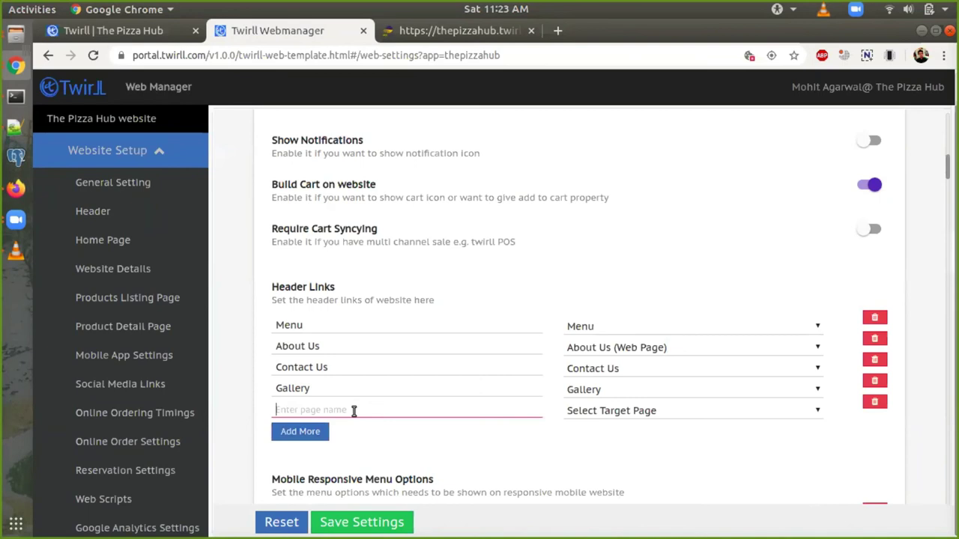
type("Menu New")
left_click(658, 414)
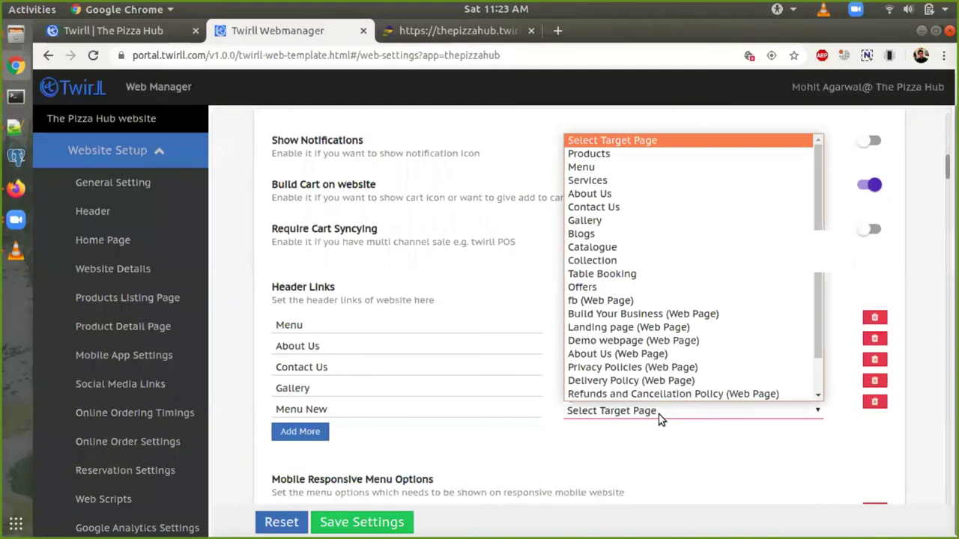
left_click(585, 168)
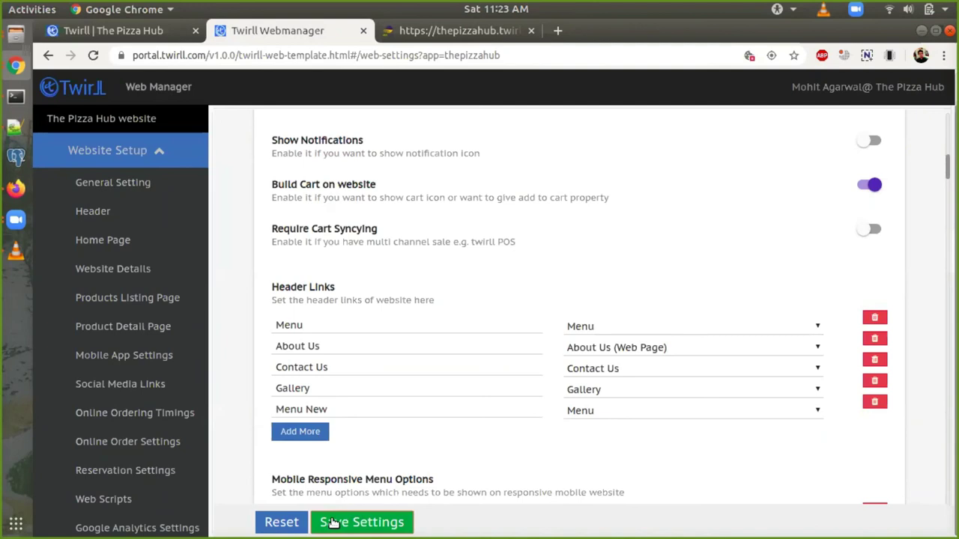
scroll(289, 378, "down", 1)
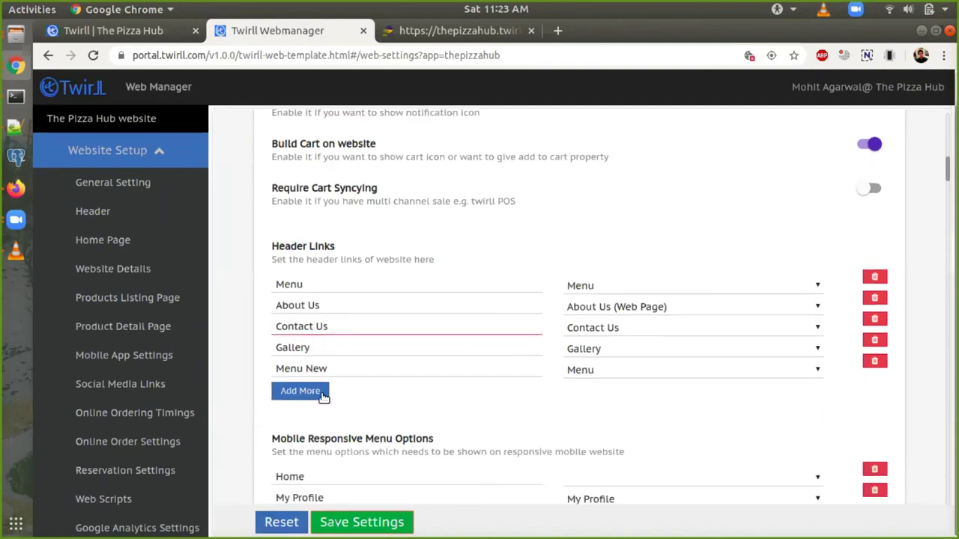
left_click(341, 524)
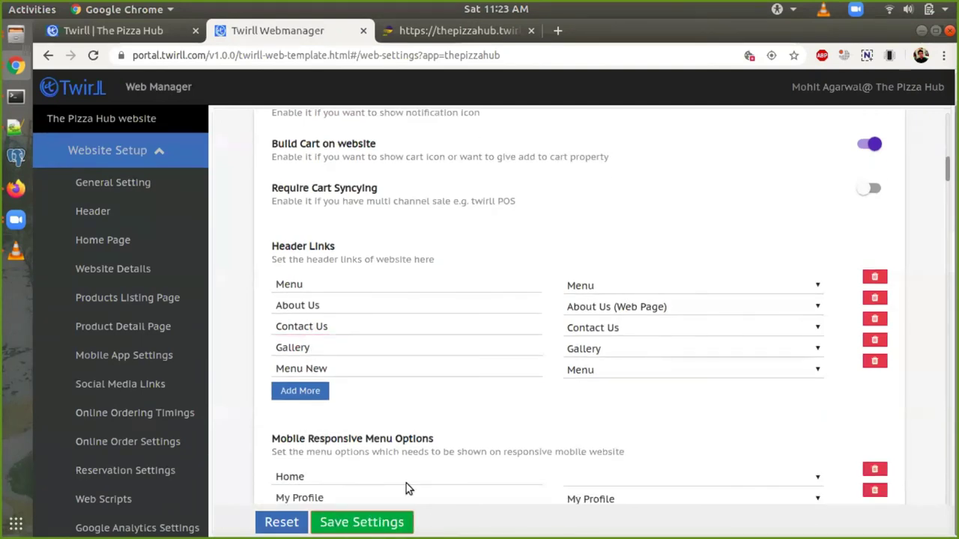
left_click(420, 30)
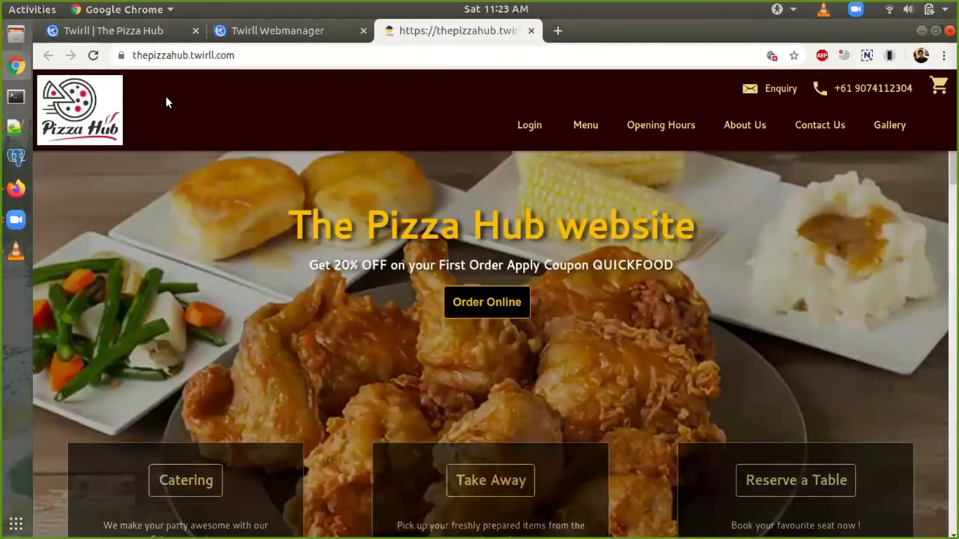
Reload the live site and browse the Menu New page down to Three Guys Special Pizzas.
left_click(94, 57)
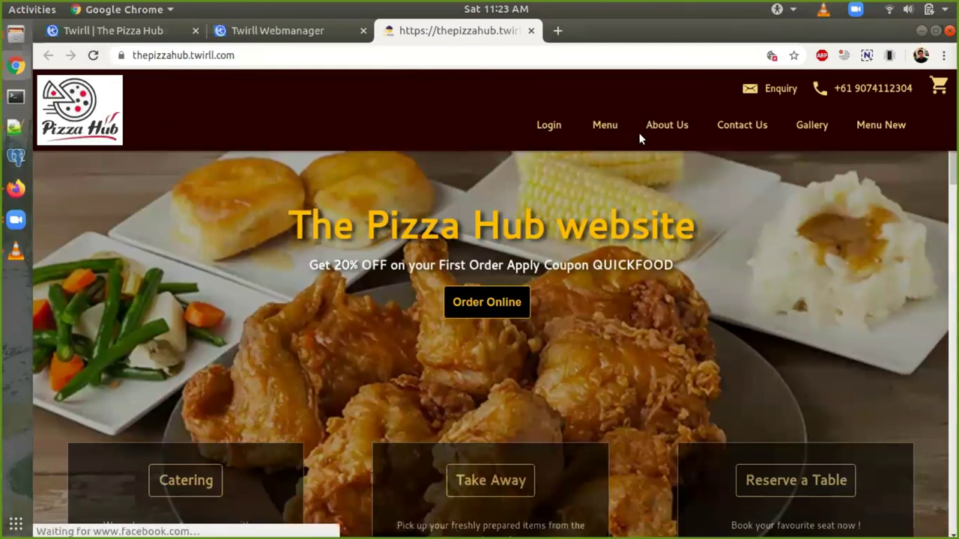
left_click(882, 126)
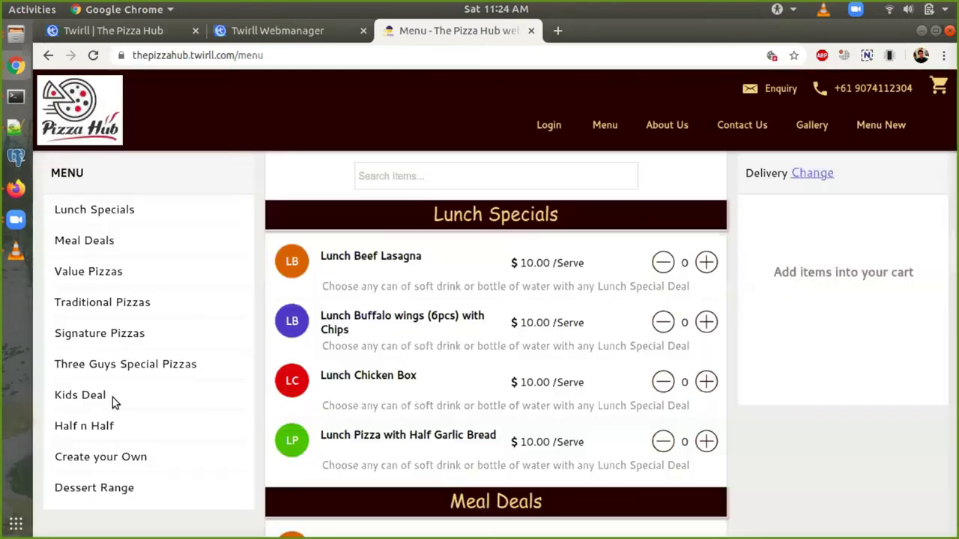
scroll(360, 352, "down", 10)
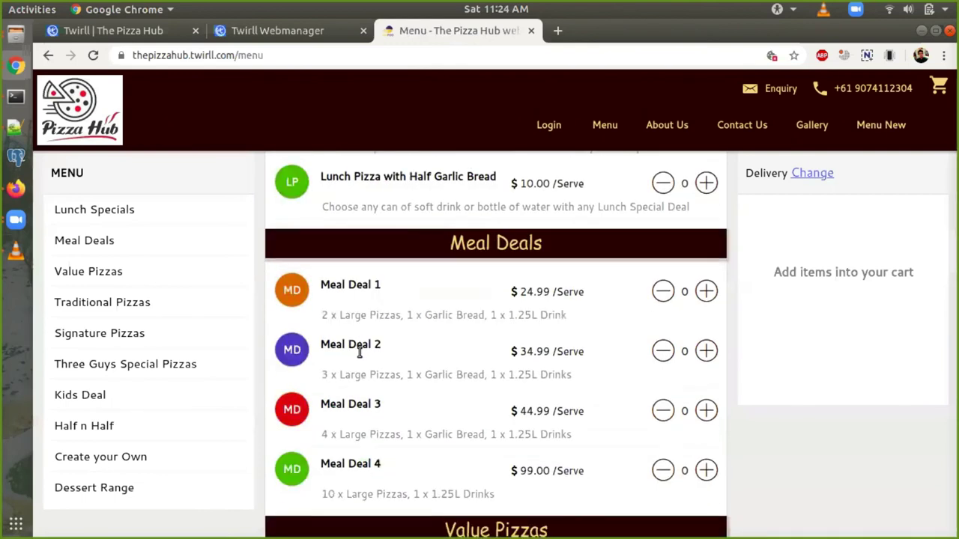
scroll(360, 352, "down", 5)
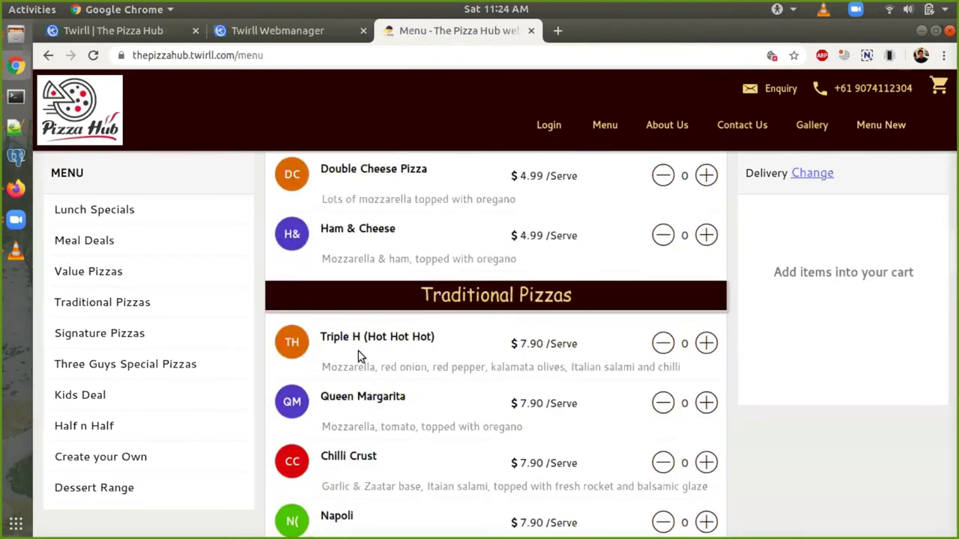
scroll(358, 351, "up", 15)
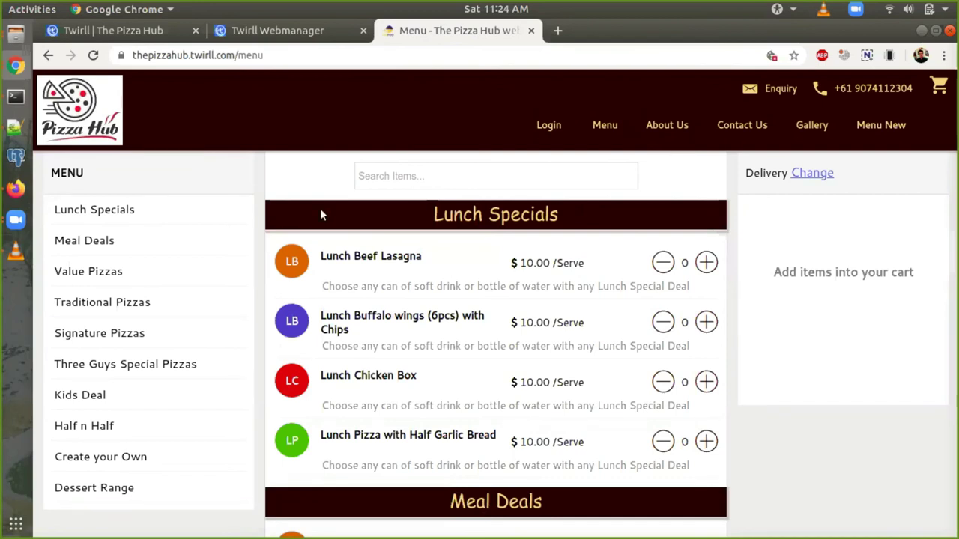
scroll(411, 283, "down", 2)
scroll(410, 283, "down", 5)
scroll(411, 284, "down", 4)
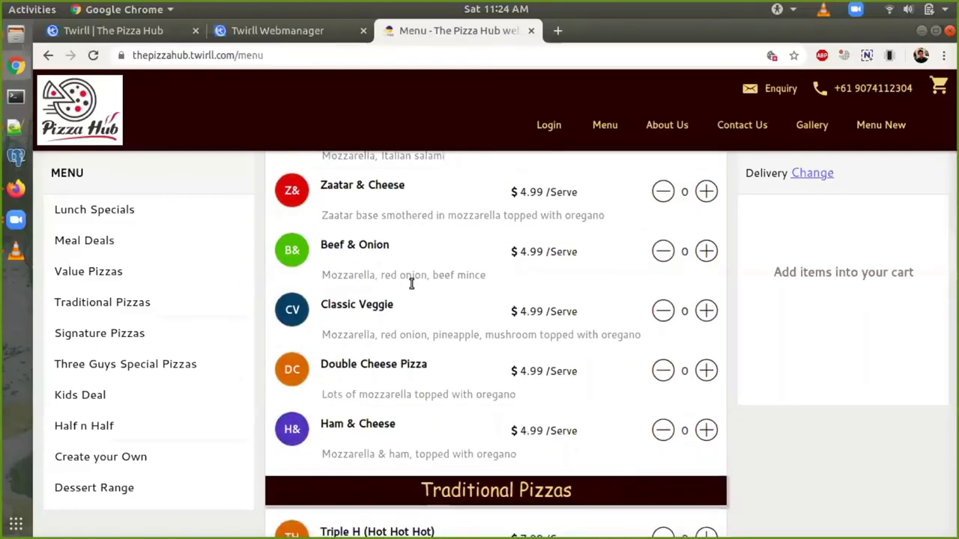
left_click(90, 370)
scroll(405, 321, "down", 10)
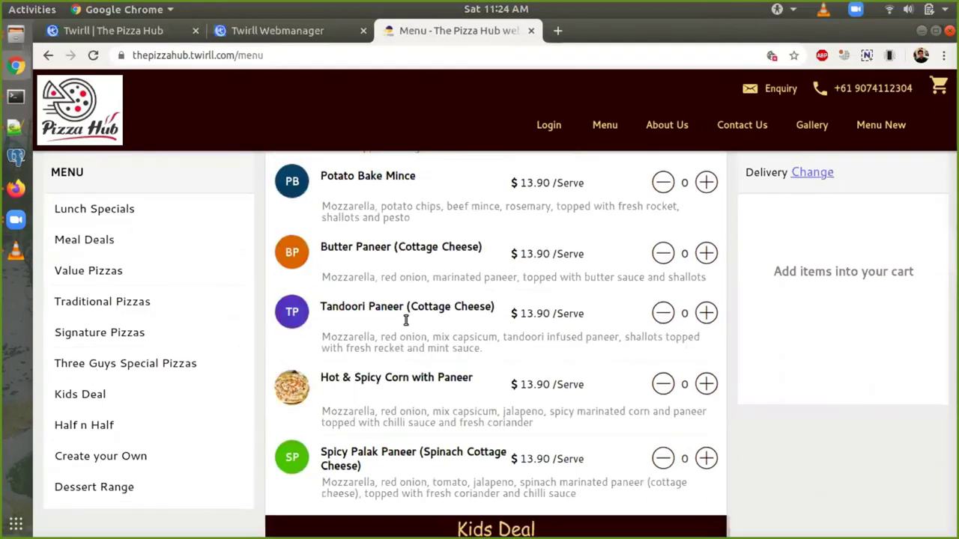
scroll(405, 320, "down", 4)
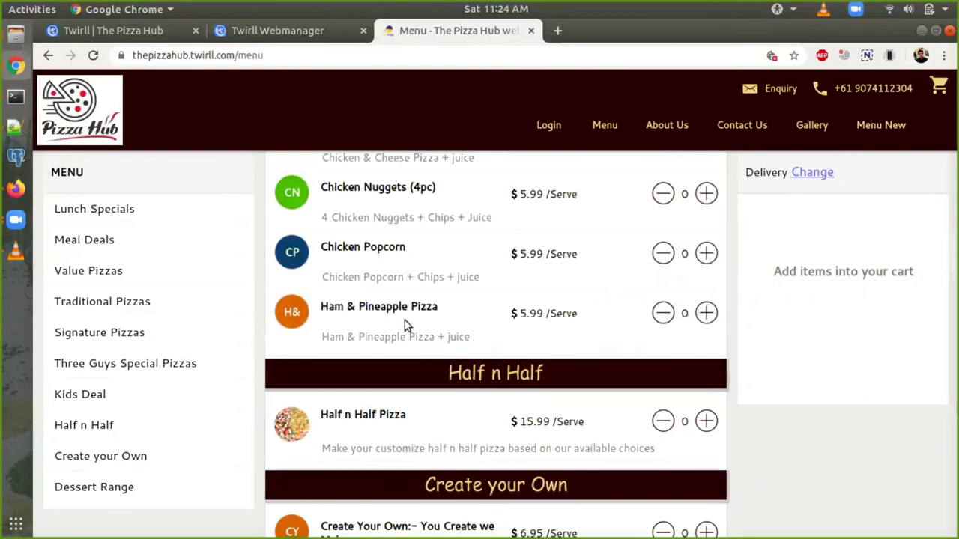
Return to the homepage to check the heading and coupon line, then go back to Web Manager.
left_click(112, 112)
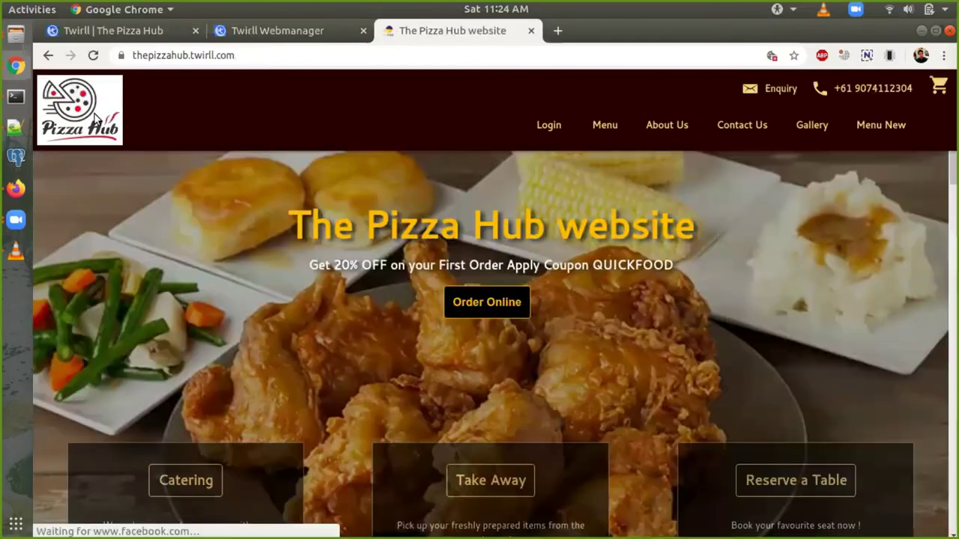
scroll(301, 273, "down", 2)
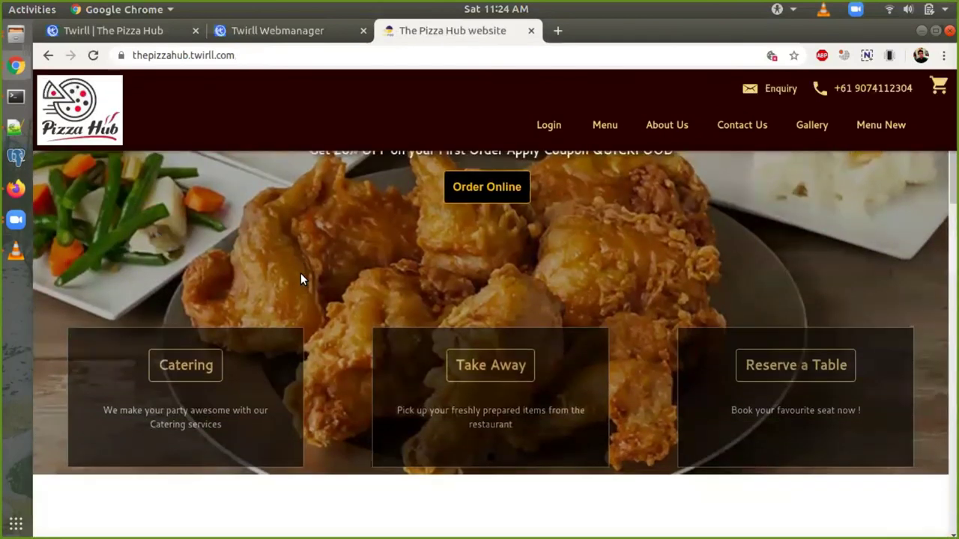
scroll(486, 218, "up", 2)
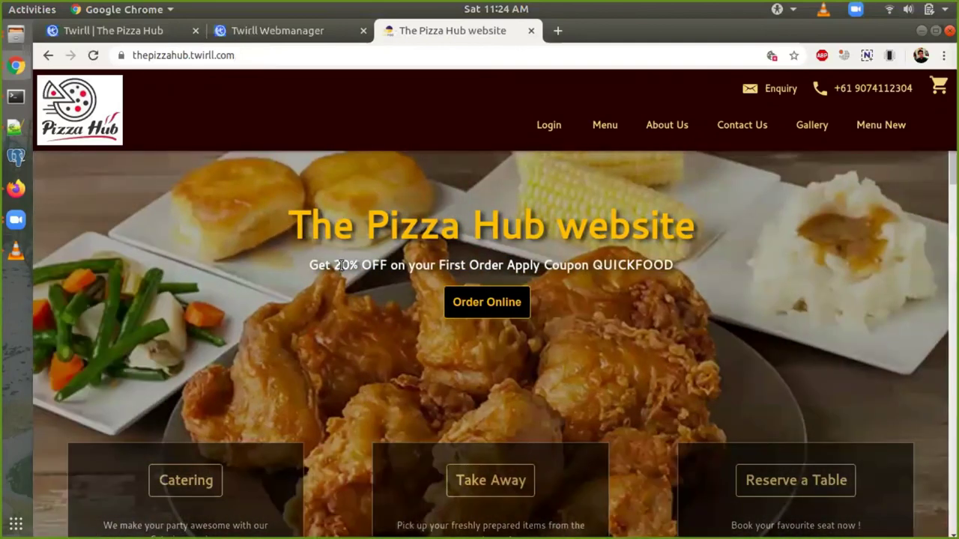
left_click_drag(289, 226, 705, 255)
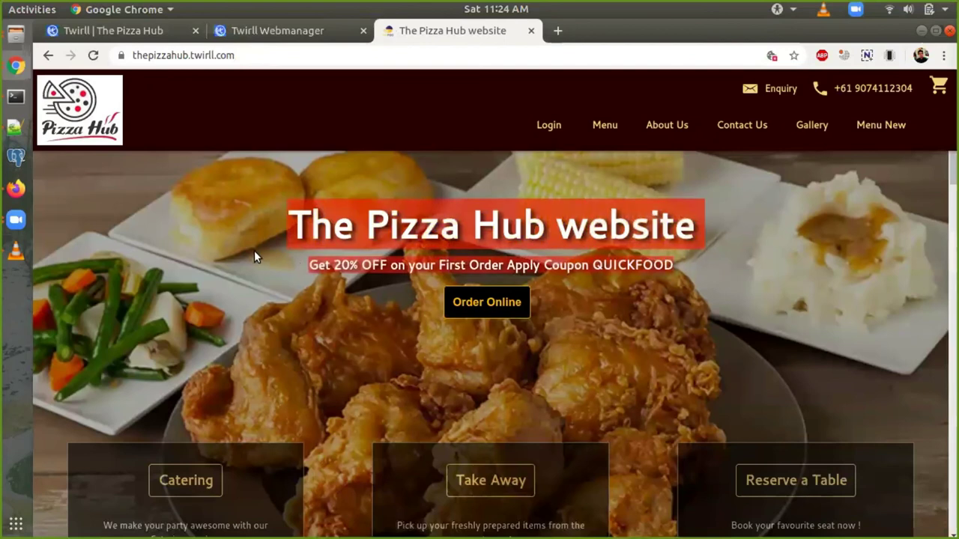
left_click(277, 258)
left_click_drag(309, 266, 645, 279)
left_click(644, 279)
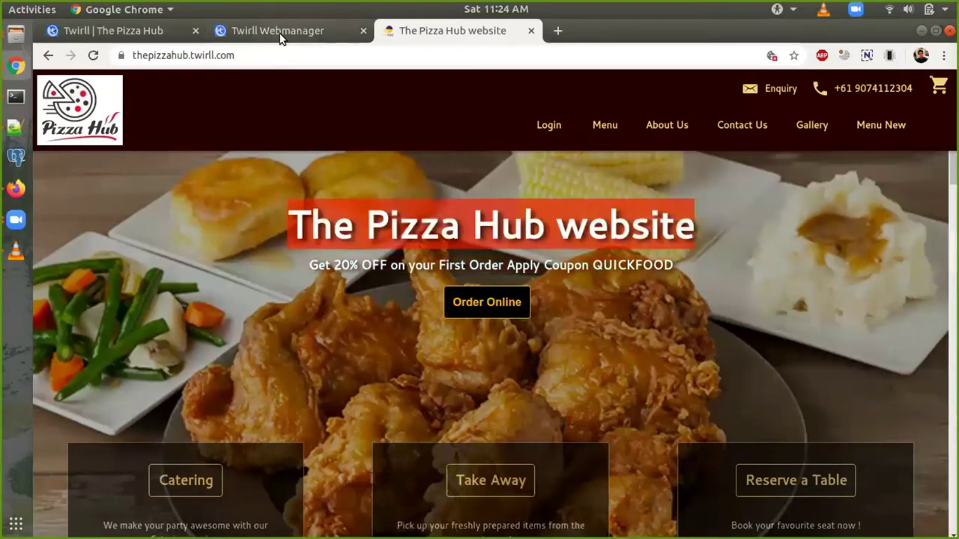
left_click(280, 33)
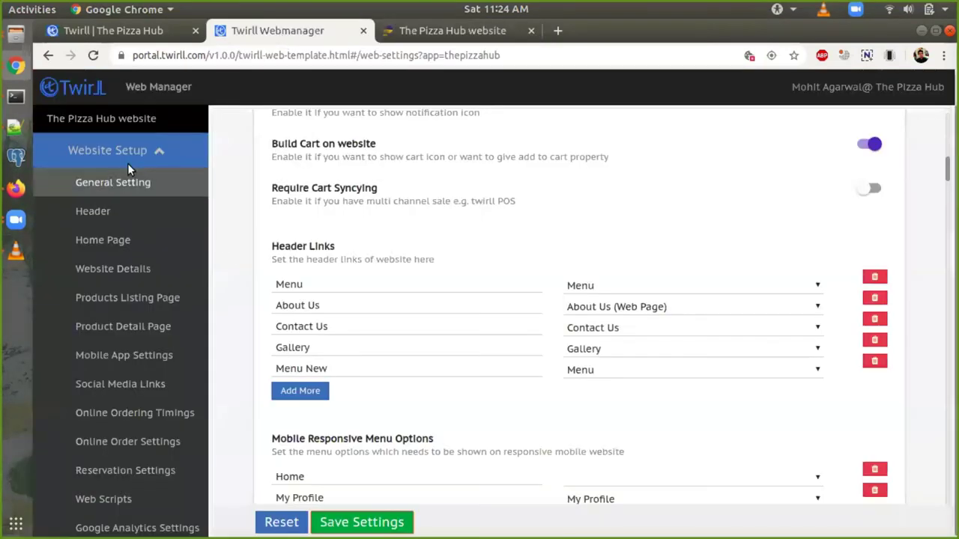
Change the home page feature text to 'The Fresh Pizza Hub' with coupon PIZZA, save, and view the live site.
left_click(105, 239)
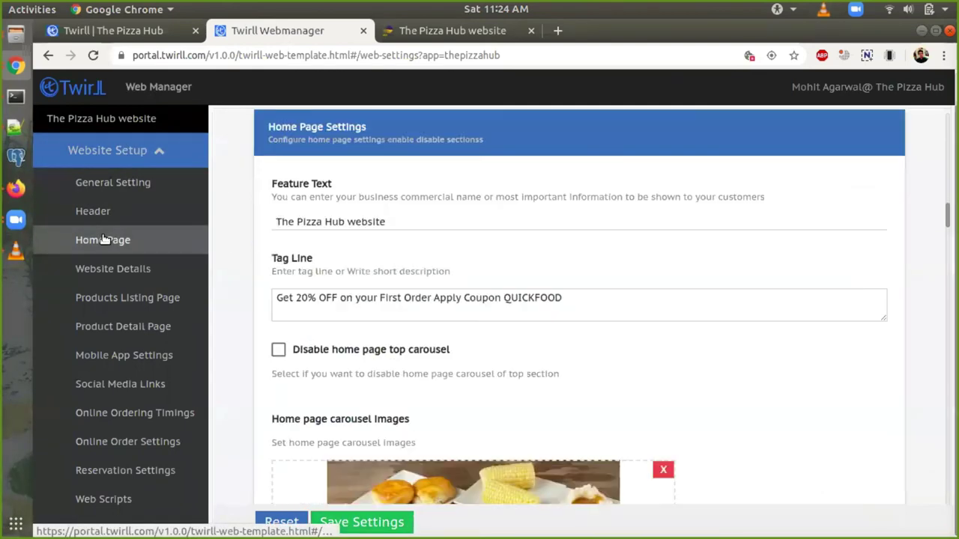
left_click(306, 222)
left_click(430, 97)
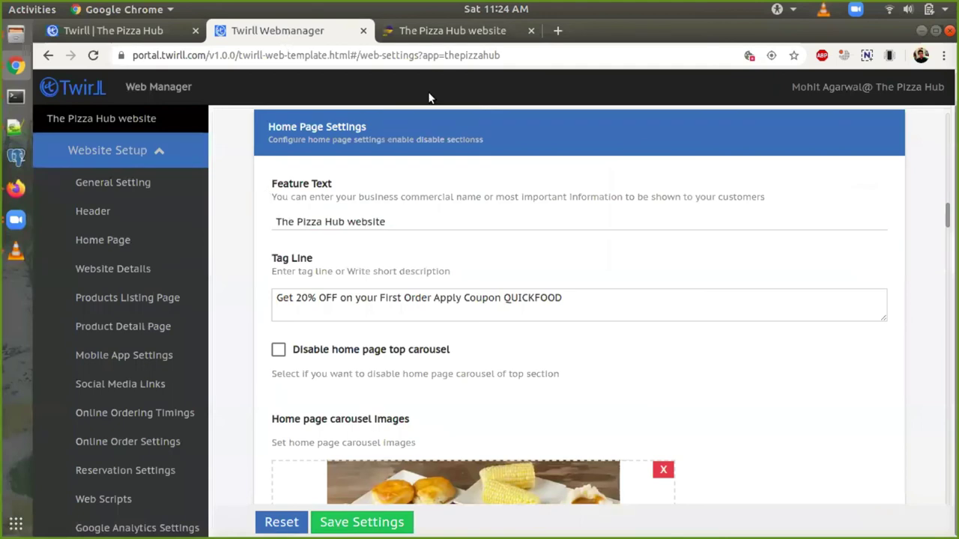
left_click(443, 35)
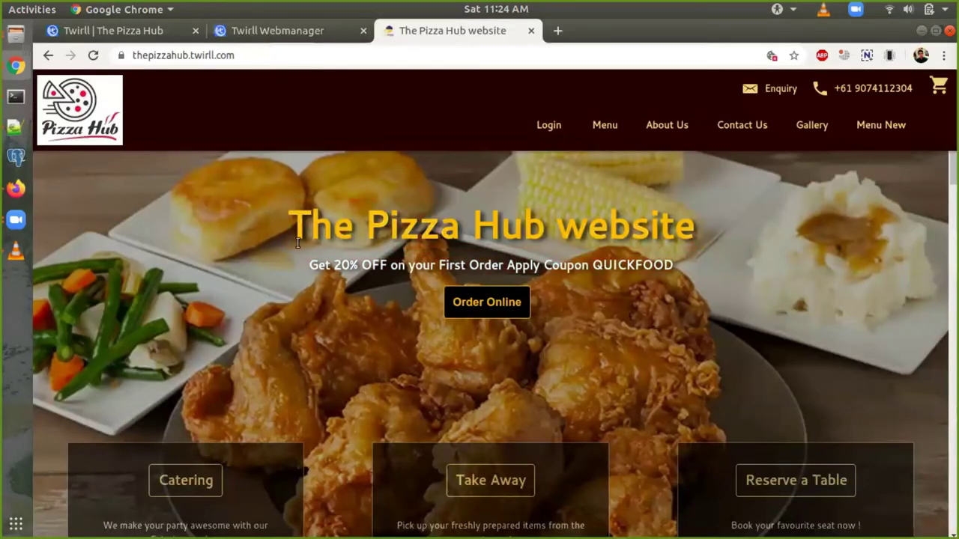
left_click(304, 30)
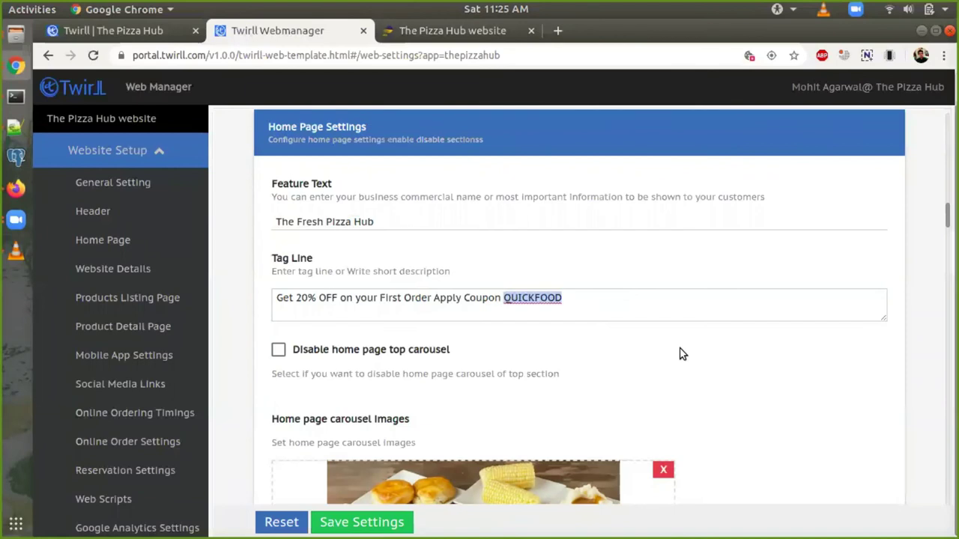
type("PIZZA")
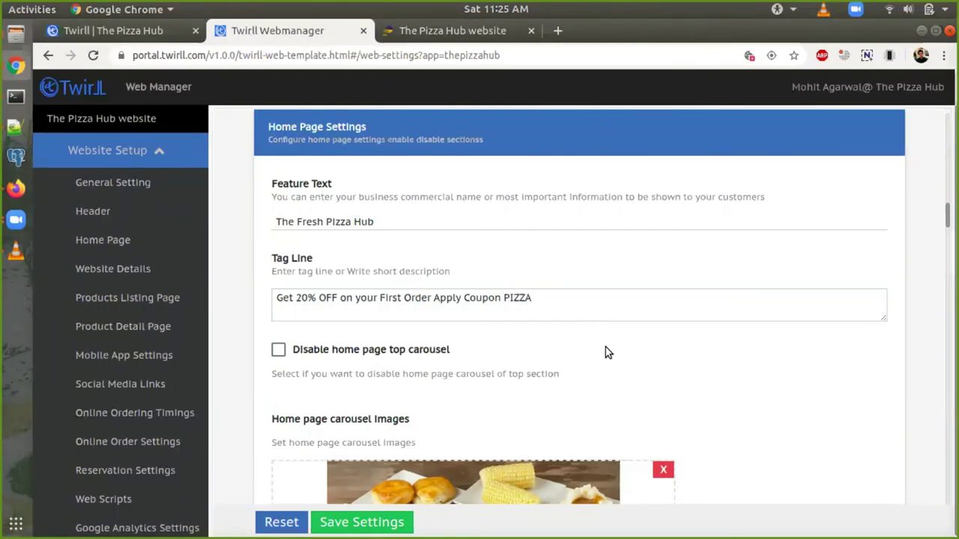
scroll(461, 369, "down", 6)
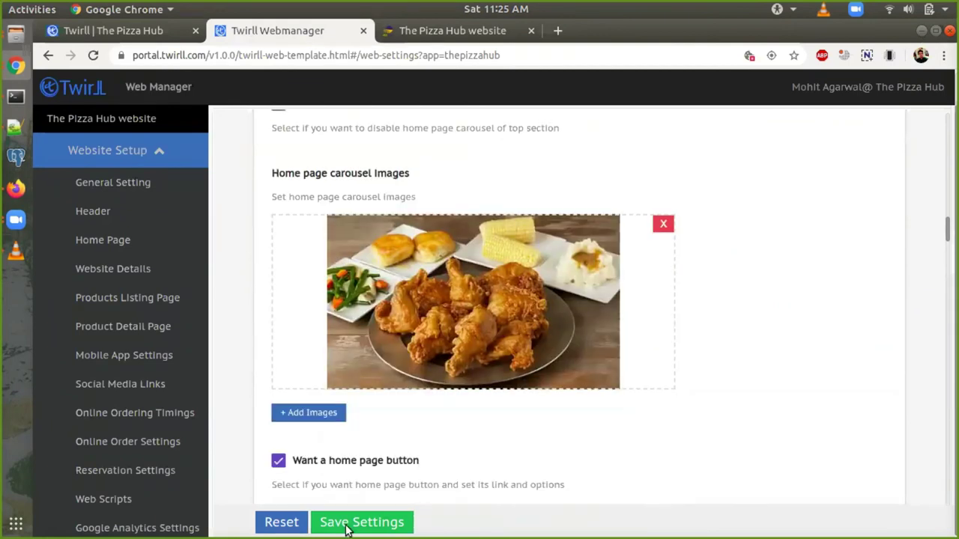
left_click(347, 529)
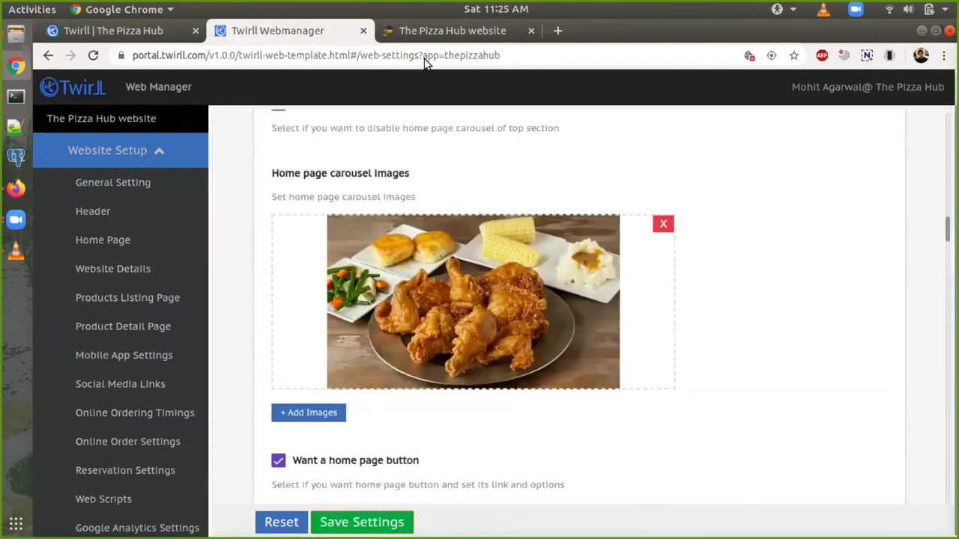
left_click(430, 33)
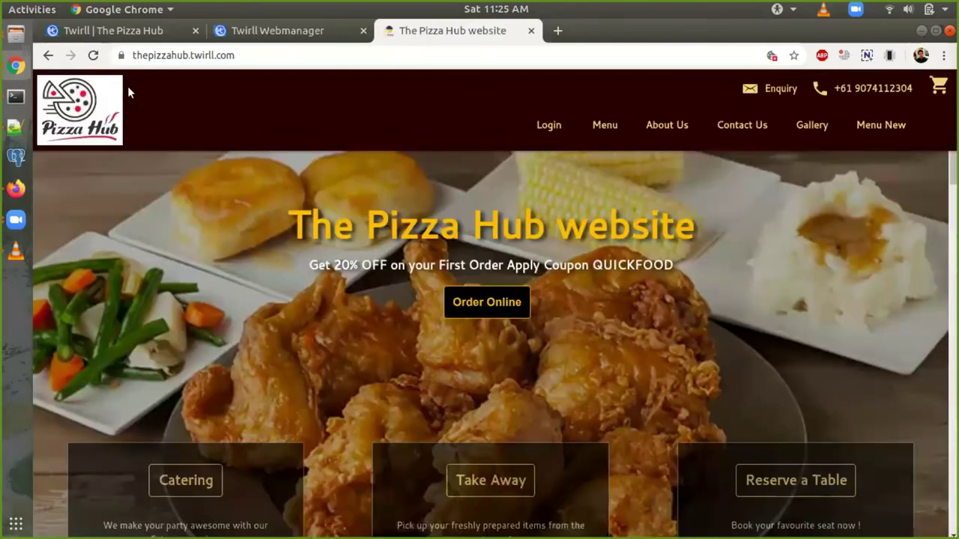
Reload the live site and check the new 'The Fresh Pizza Hub' heading and PIZZA coupon.
left_click(93, 56)
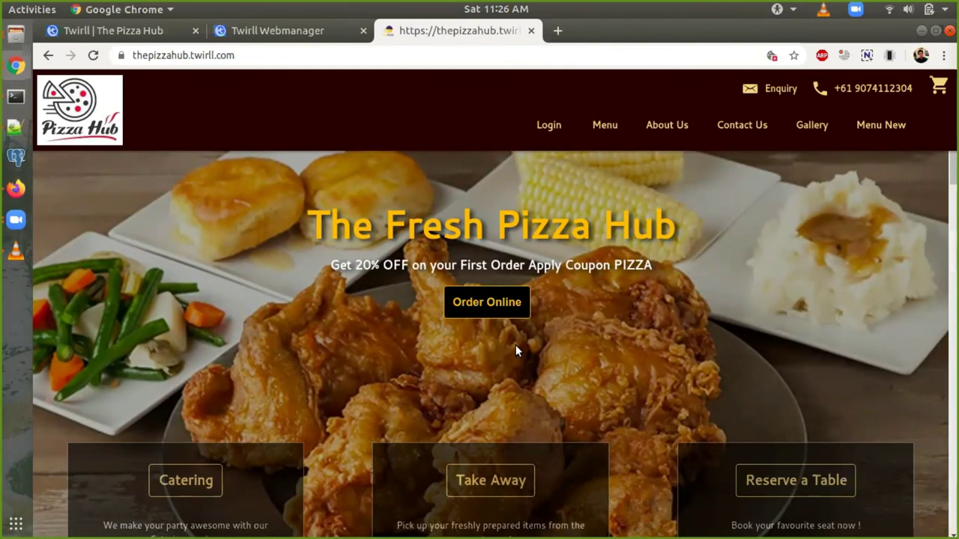
scroll(497, 373, "down", 3)
scroll(498, 375, "up", 3)
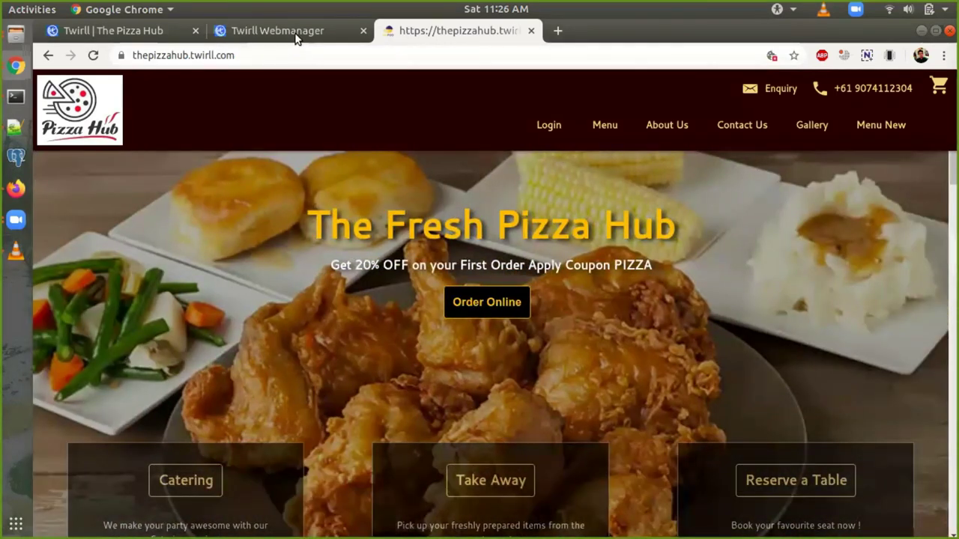
Back in the website settings, remove the fried-chicken image from the carousel.
left_click(295, 31)
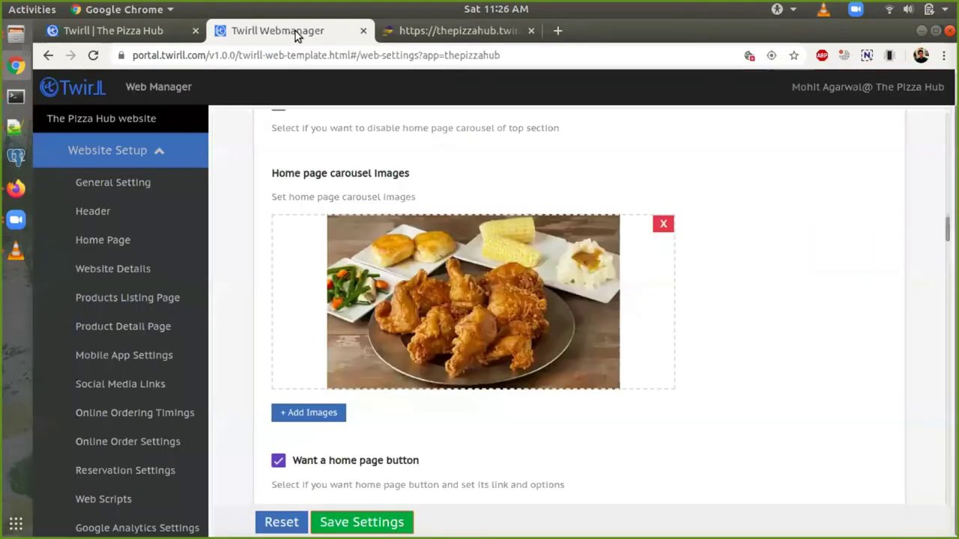
scroll(443, 287, "up", 3)
scroll(443, 287, "down", 2)
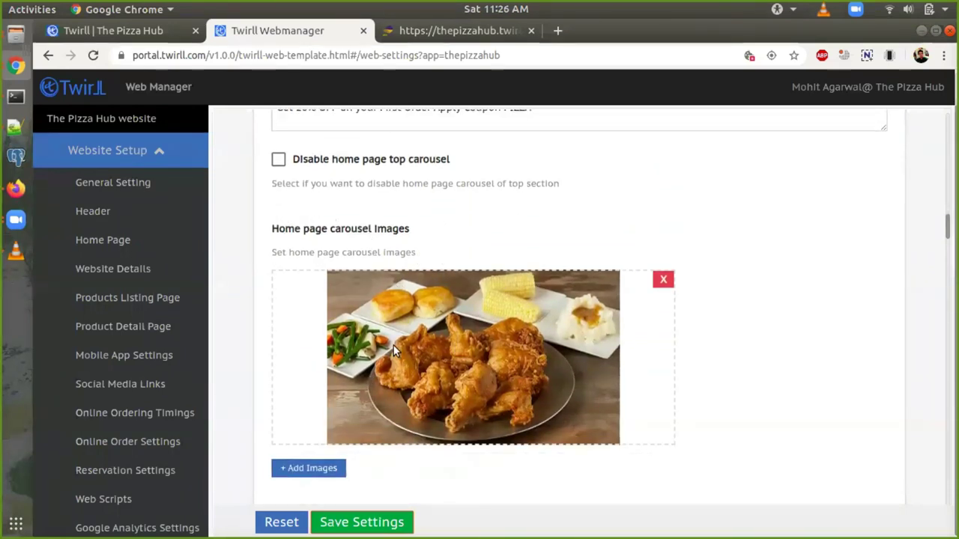
scroll(392, 345, "down", 1)
left_click(663, 259)
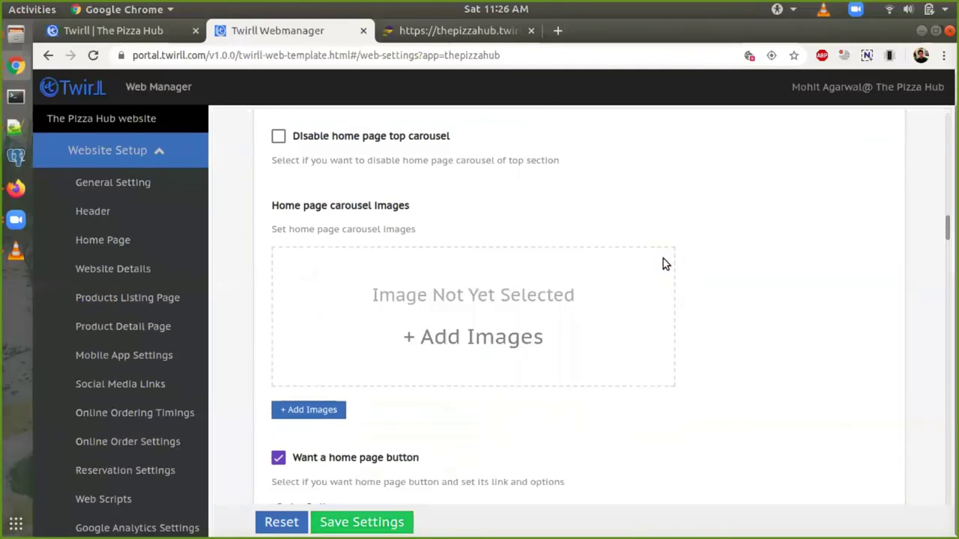
Add Traditional_Pizza_2.jpg and Wallpaper-2.jpeg from the media library to the carousel.
left_click(482, 350)
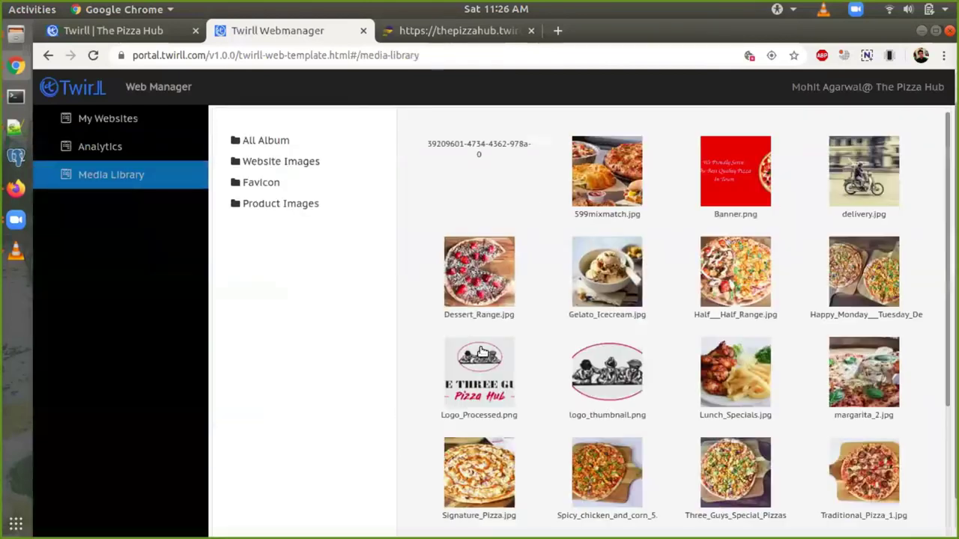
scroll(585, 239, "down", 5)
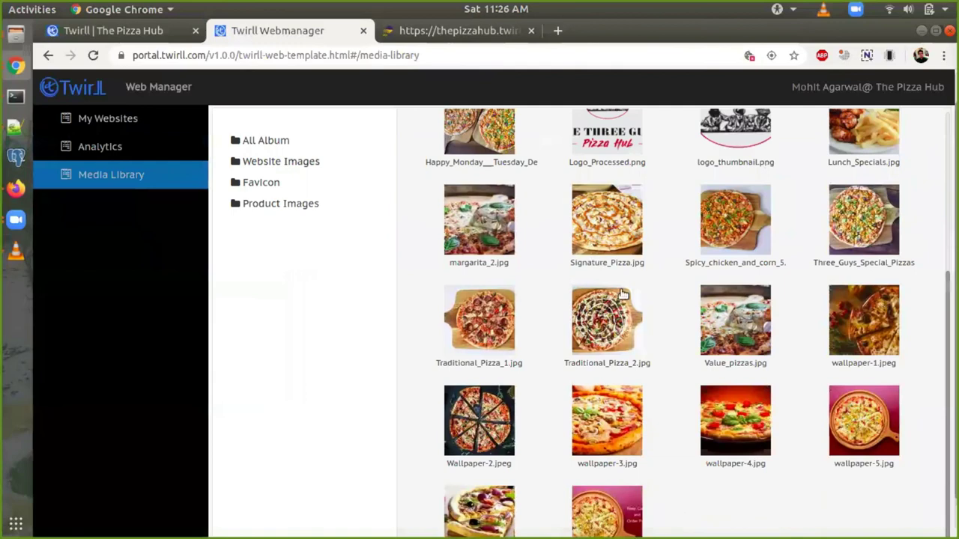
left_click(604, 305)
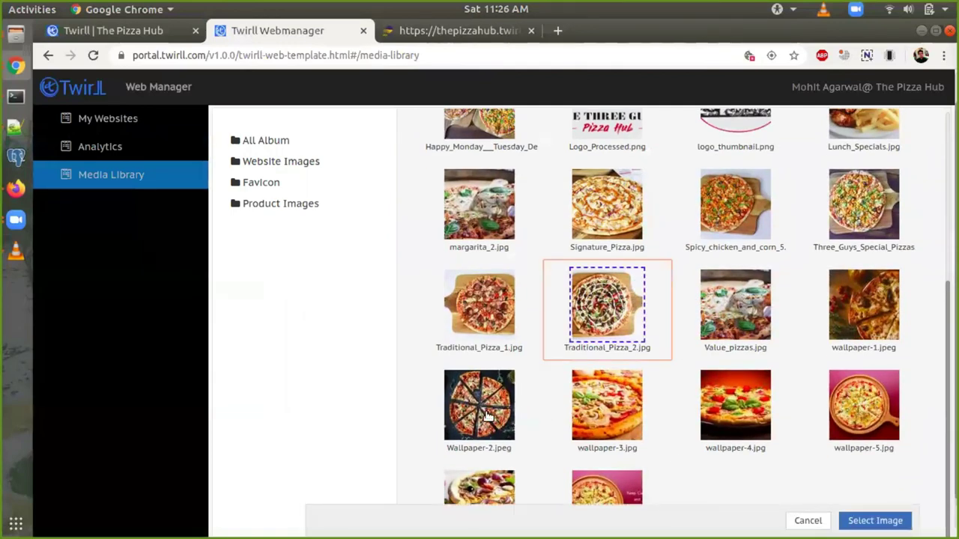
left_click(487, 417)
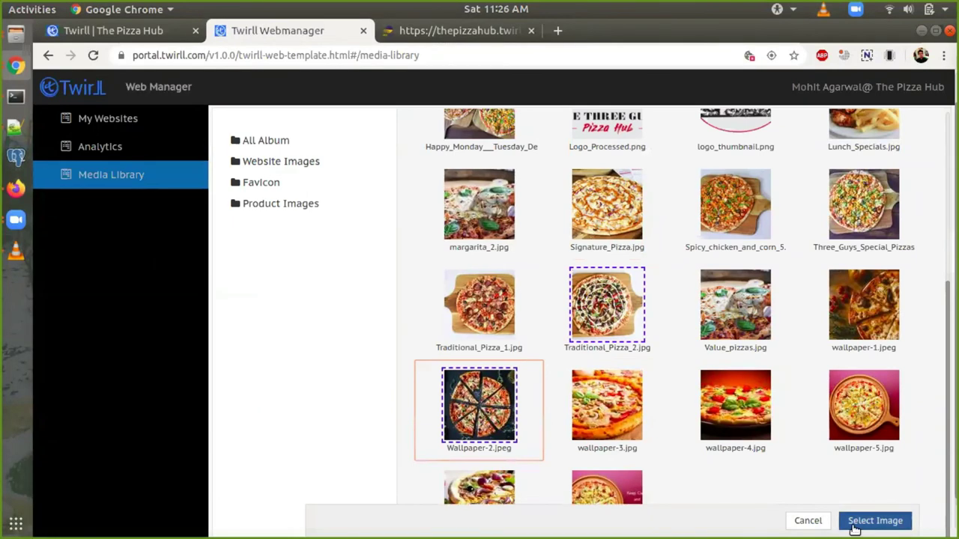
left_click(897, 529)
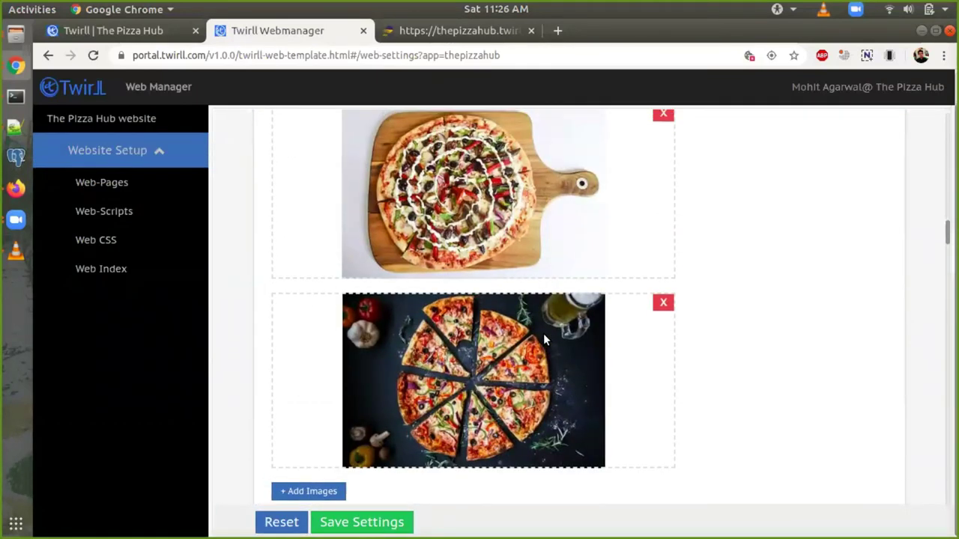
Save the updated carousel settings and return to the live website.
scroll(544, 333, "up", 2)
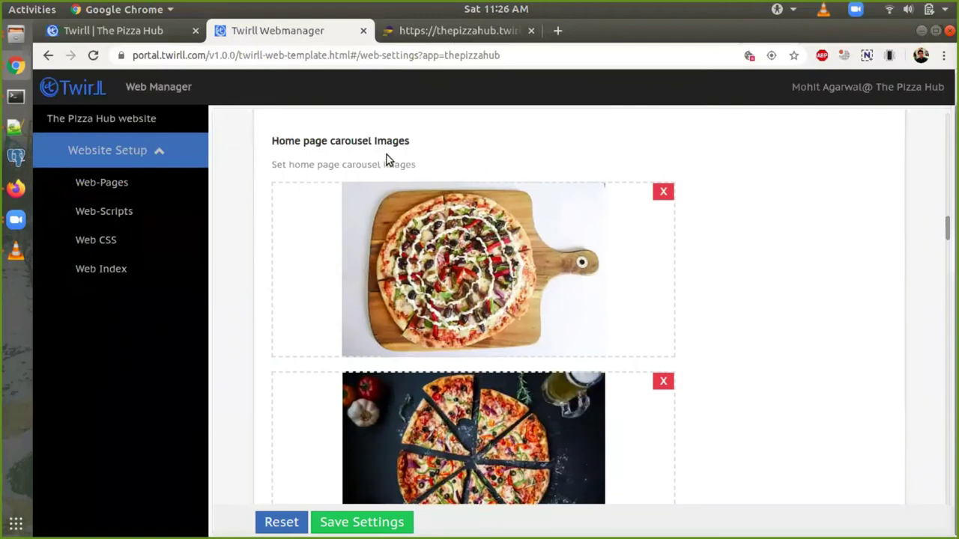
scroll(395, 271, "down", 1)
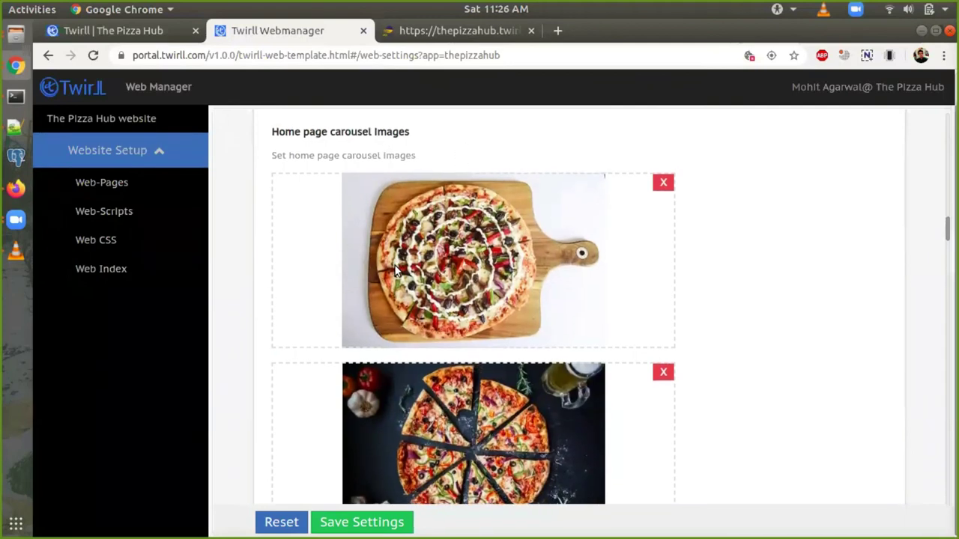
scroll(435, 357, "down", 1)
left_click(335, 523)
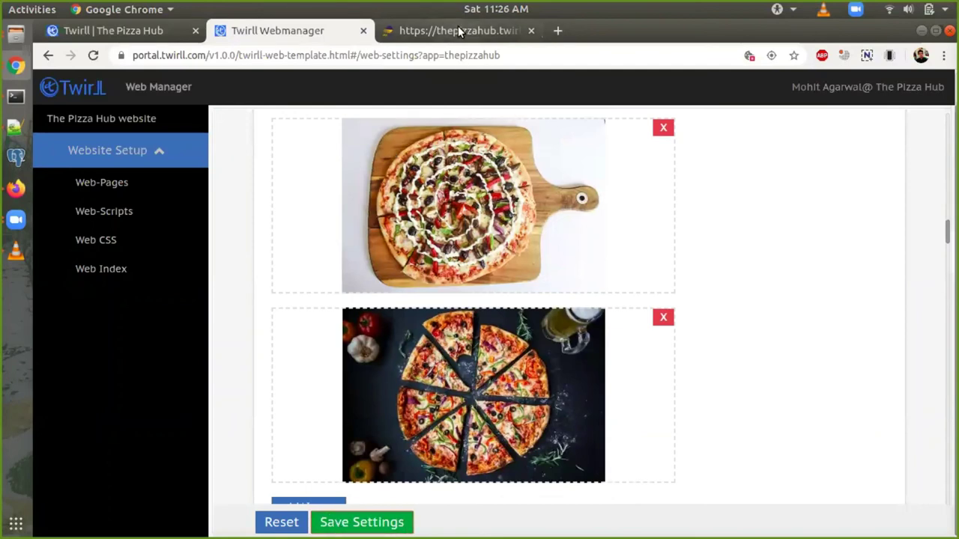
left_click(463, 30)
Reload the live site so its carousel shows the new pizza photos.
left_click(89, 57)
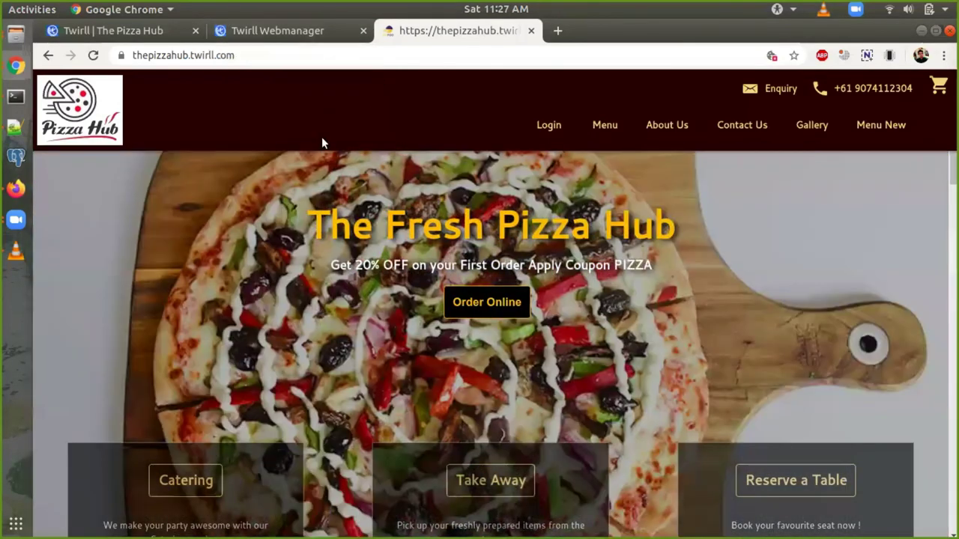
In Web CSS, darken the Theme Color to near-black #1c1919.
left_click(284, 29)
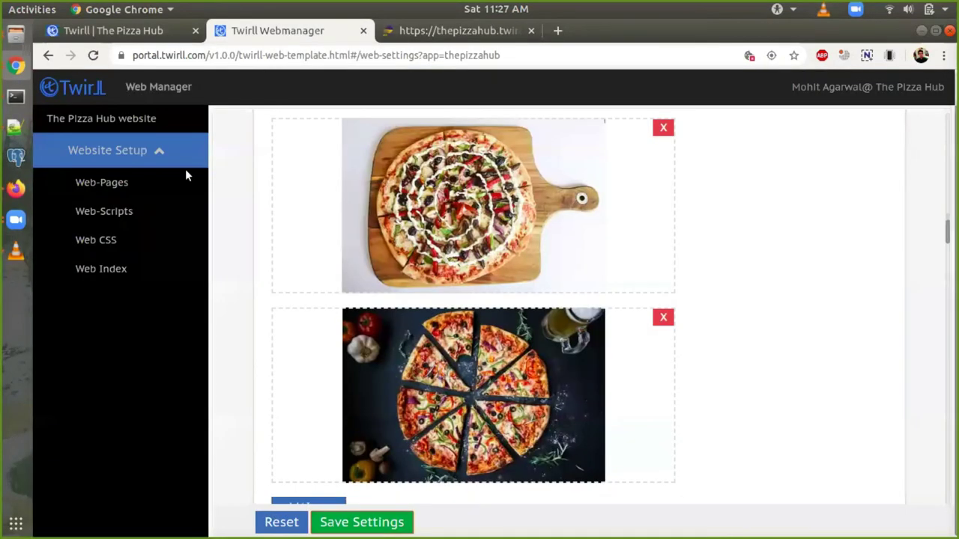
left_click(114, 246)
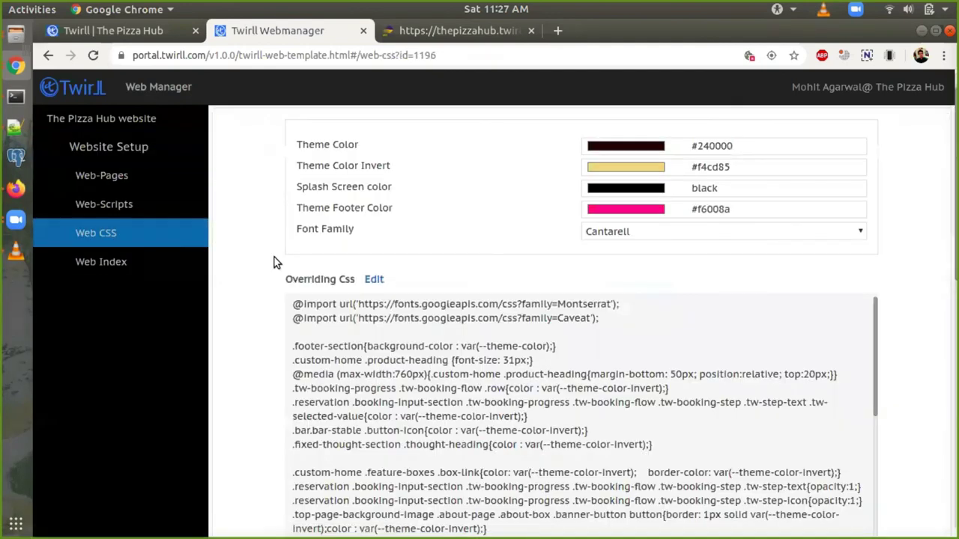
scroll(300, 251, "up", 1)
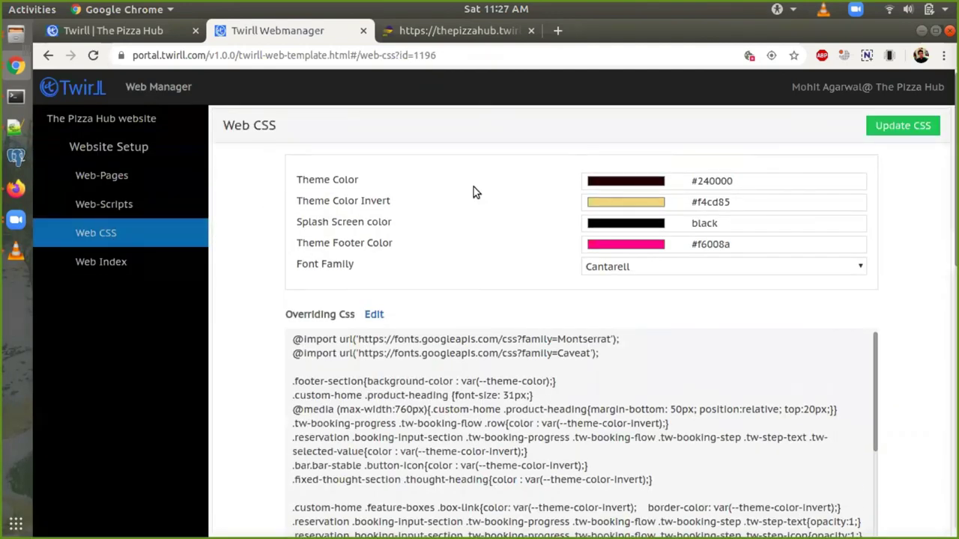
left_click(617, 185)
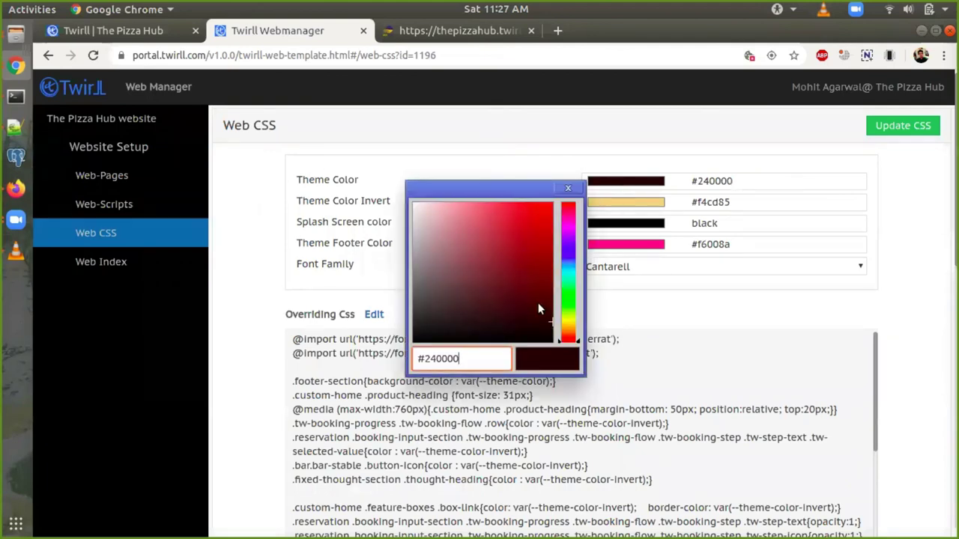
left_click_drag(551, 327, 426, 331)
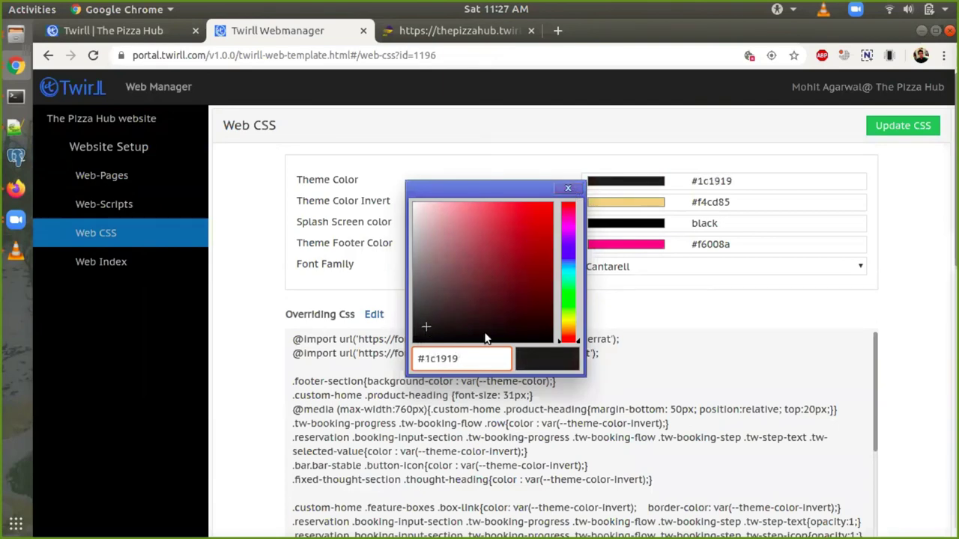
left_click(568, 188)
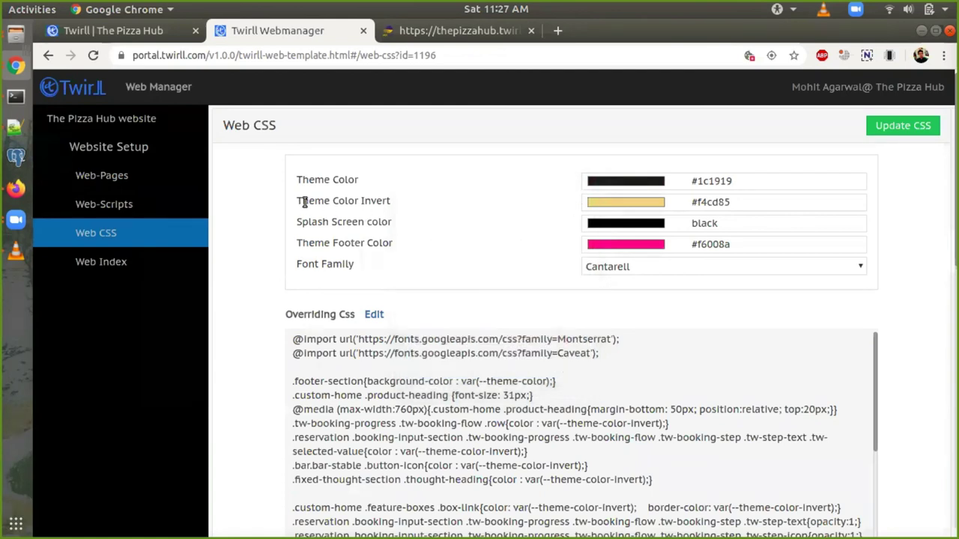
Lighten the Theme Color Invert to #f7f1e5 and apply the CSS update.
left_click(630, 203)
left_click_drag(473, 210, 423, 210)
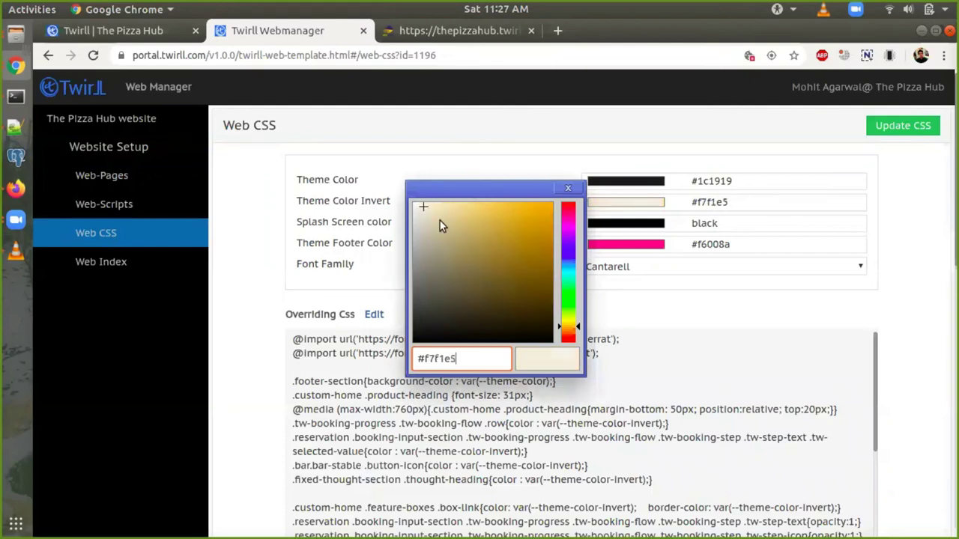
left_click(568, 188)
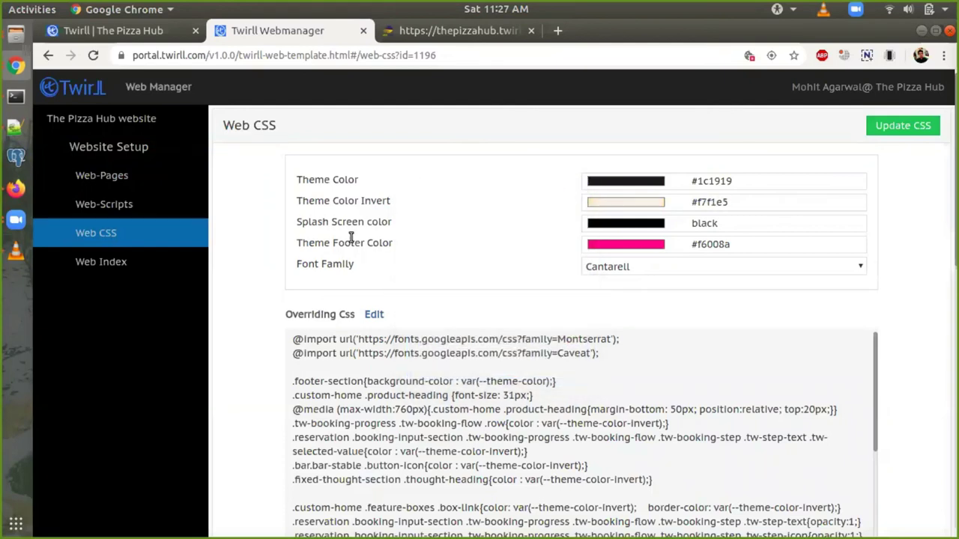
left_click(896, 125)
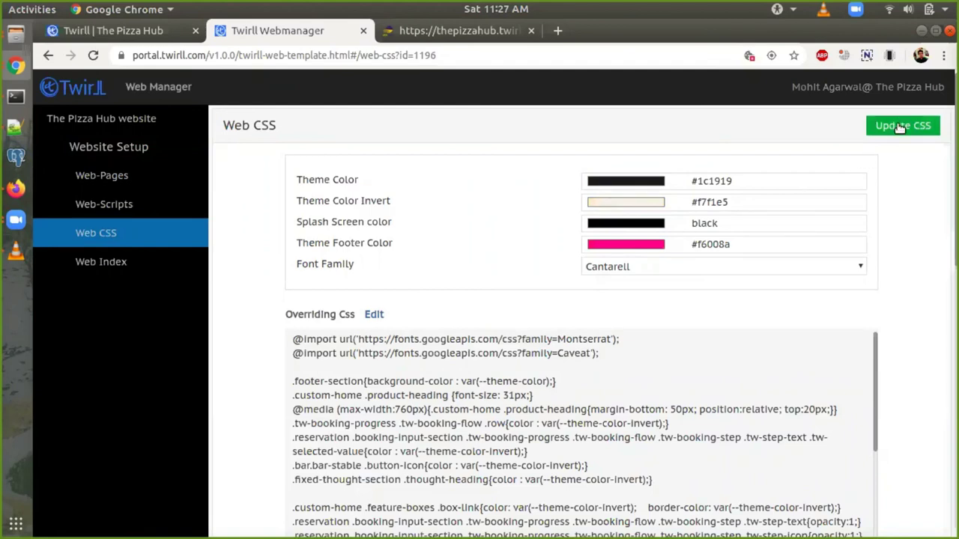
Save the CSS colours and reload the live site until it shows the near-black #1c1919 header.
left_click(903, 125)
left_click(423, 30)
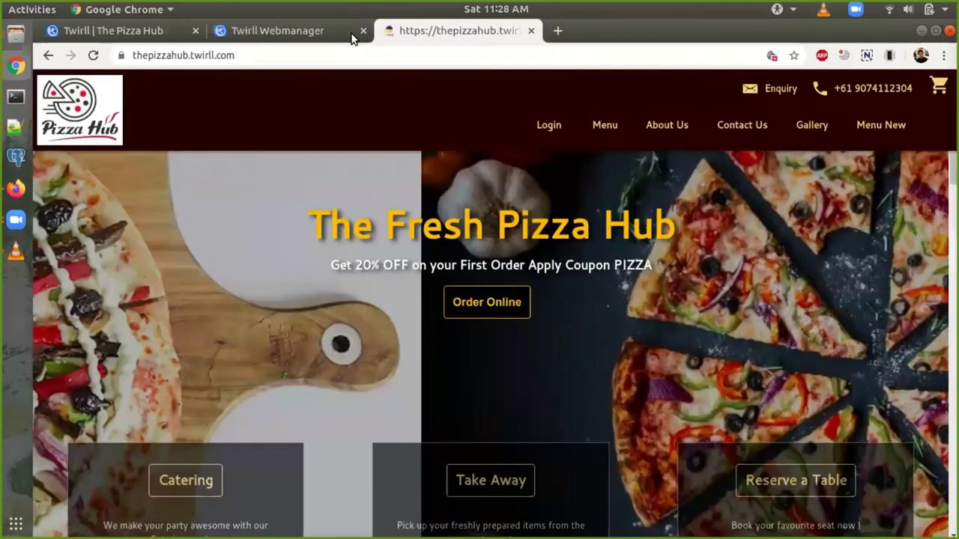
left_click(94, 55)
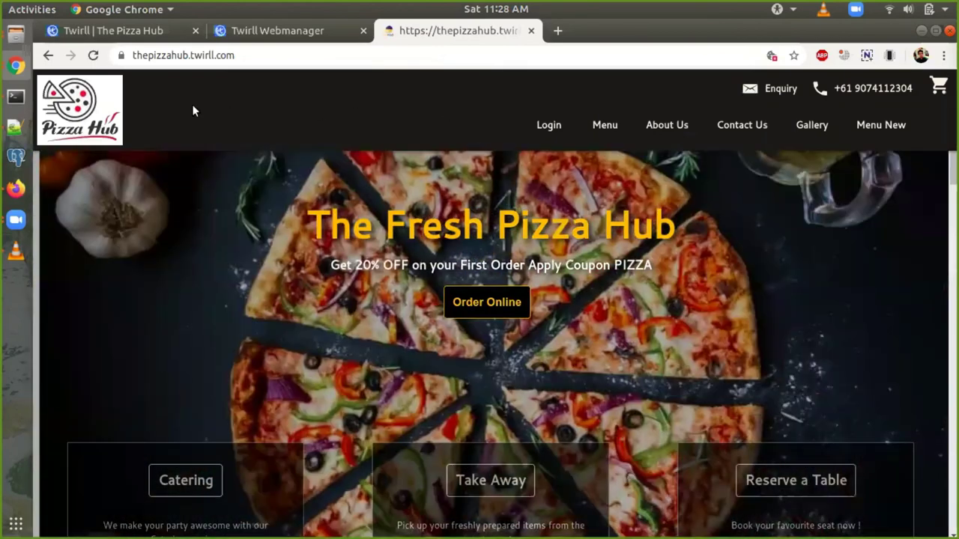
scroll(282, 197, "down", 1)
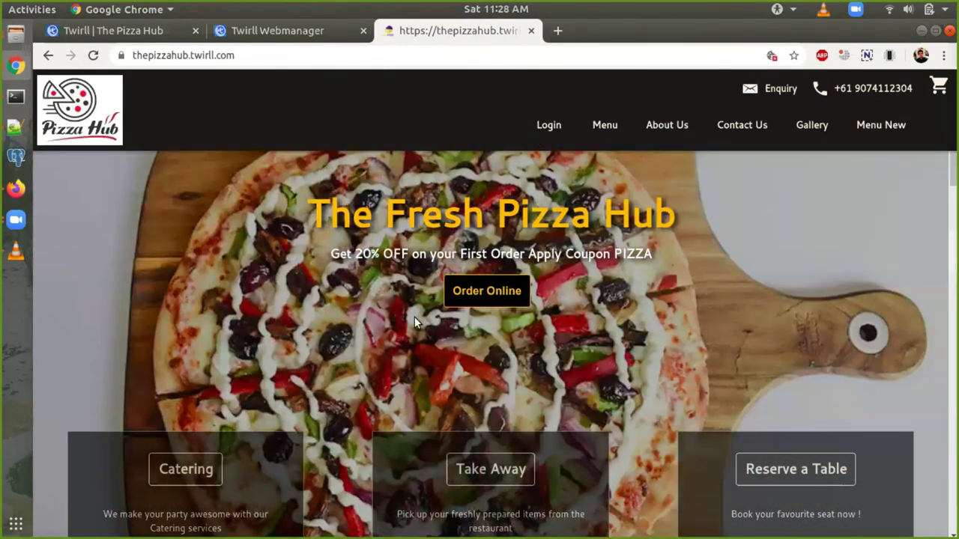
key("F5")
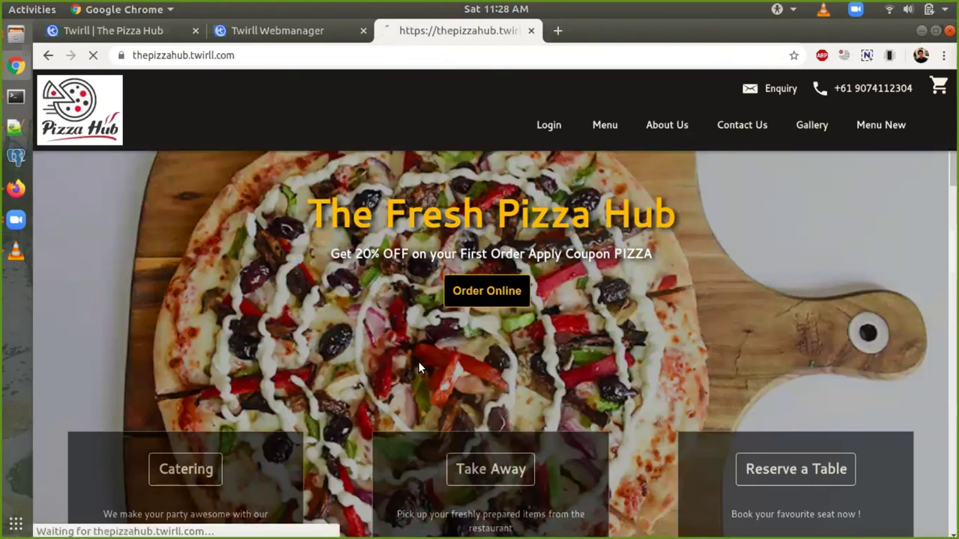